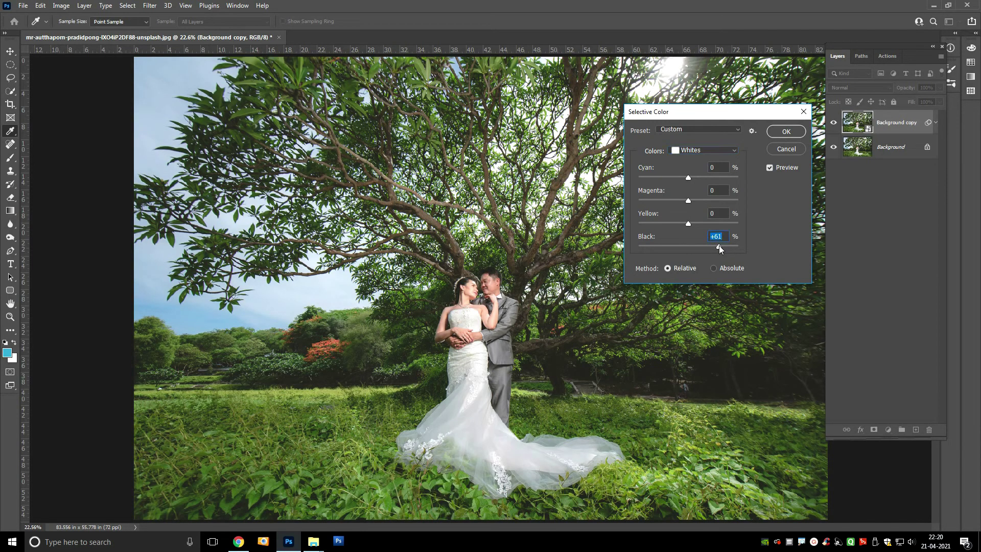
- Inspect the couple up close with and without the correction, and set Black for the Whites to 50% in Selective Color
{"action": "key", "text": "ctrl+plus"}
{"action": "key", "text": "ctrl+plus"}
{"action": "key", "text": "ctrl+plus"}
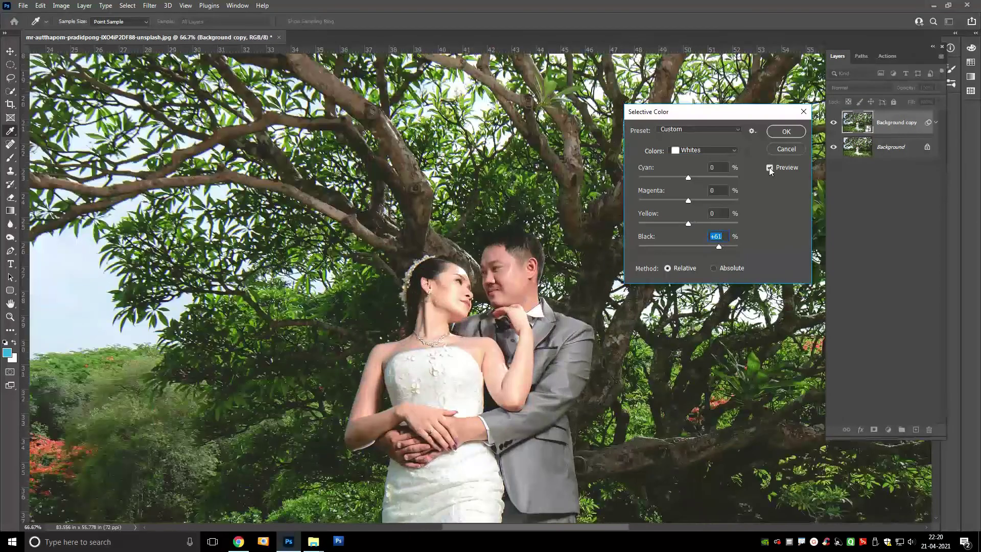
{"action": "left_click", "coordinate": [770, 168]}
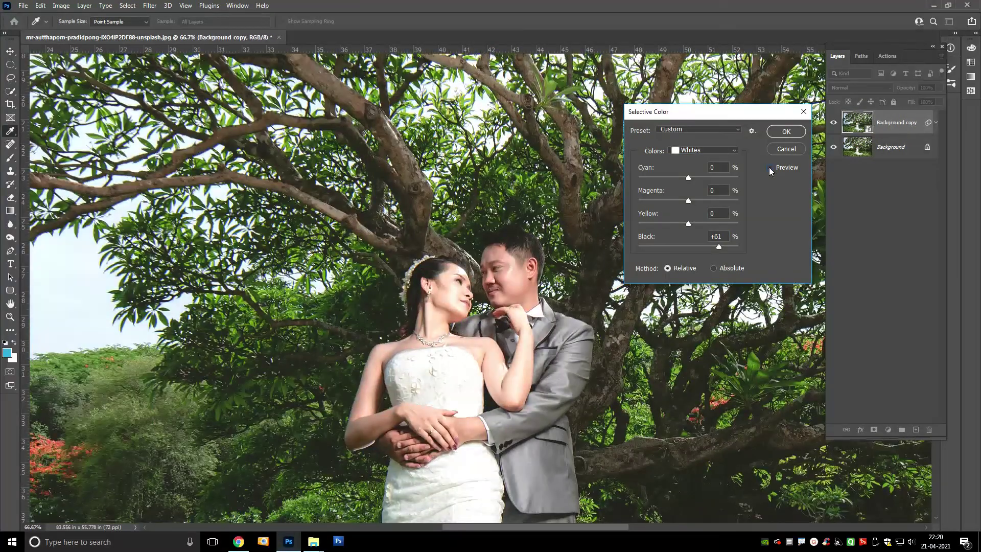
{"action": "left_click", "coordinate": [770, 168]}
{"action": "left_click", "coordinate": [684, 238]}
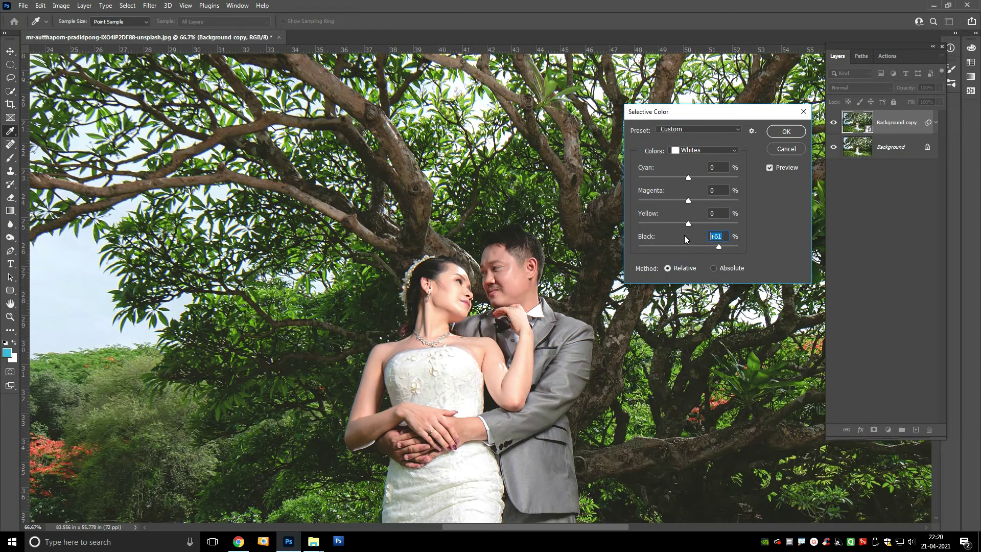
{"action": "type", "text": "50"}
- Compare the Selective Color correction with the original, apply it to the Background copy layer, and fit the whole photo in view
{"action": "left_click", "coordinate": [771, 167]}
{"action": "left_click", "coordinate": [772, 166]}
{"action": "left_click", "coordinate": [771, 167]}
{"action": "left_click", "coordinate": [771, 167]}
{"action": "left_click", "coordinate": [771, 167]}
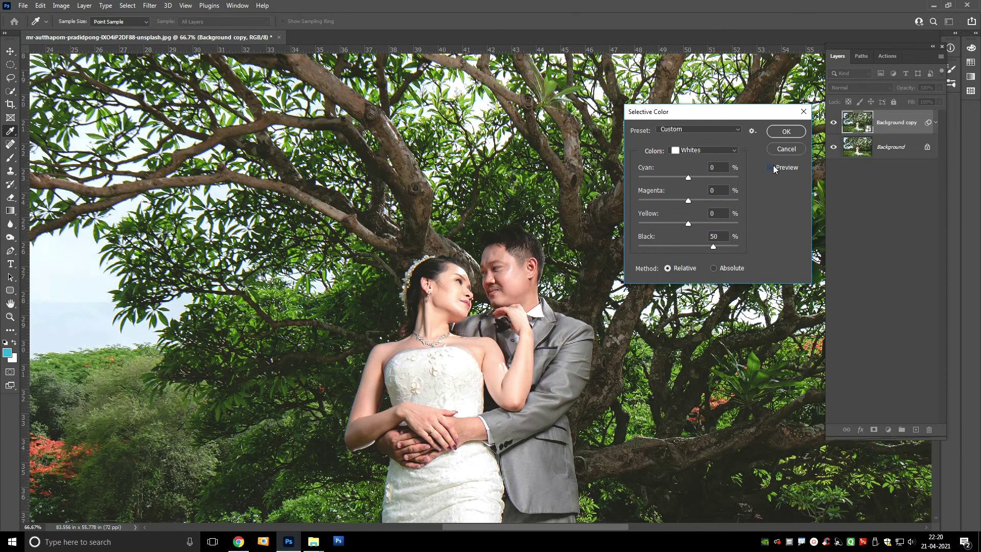
{"action": "left_click", "coordinate": [771, 167]}
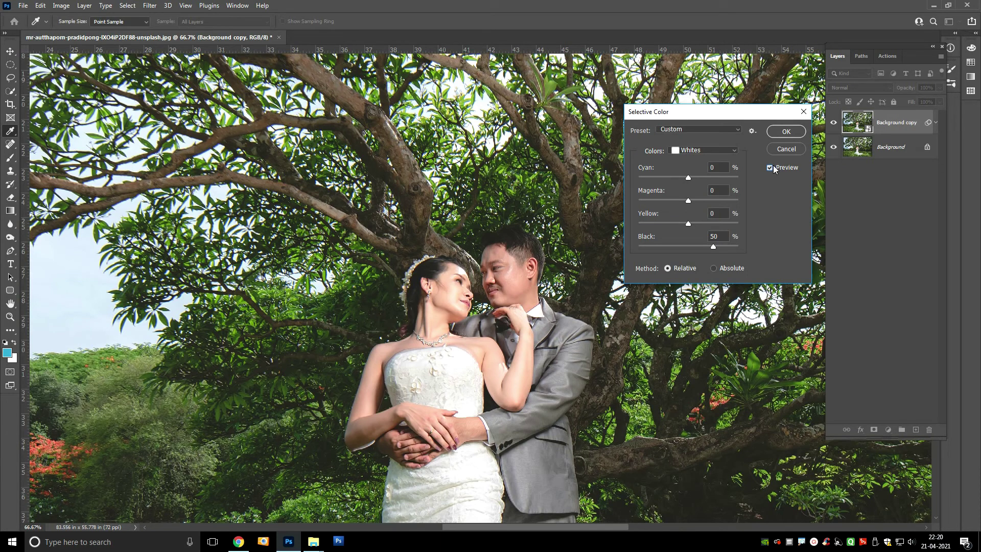
{"action": "left_click", "coordinate": [786, 132]}
{"action": "left_click", "coordinate": [10, 316]}
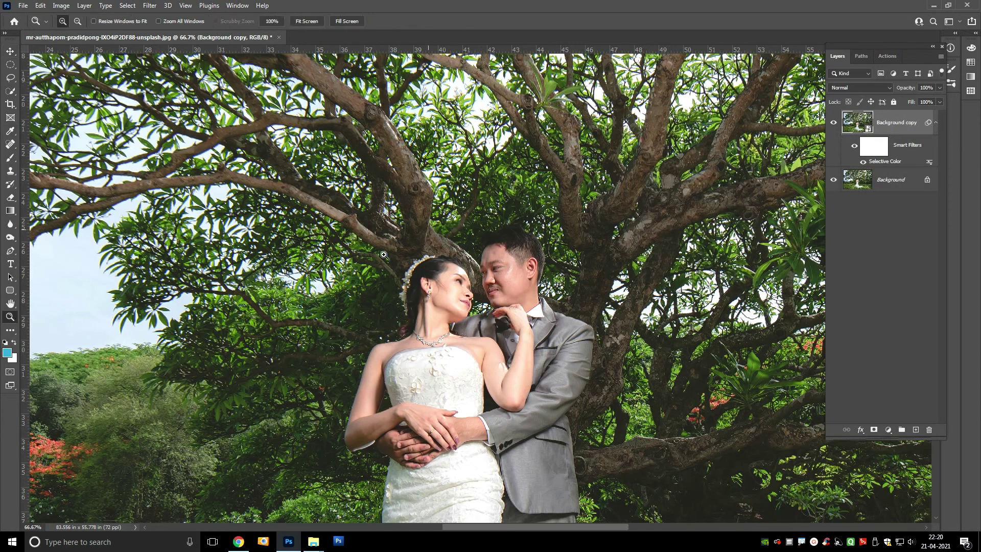
{"action": "right_click", "coordinate": [424, 185]}
{"action": "left_click", "coordinate": [469, 190]}
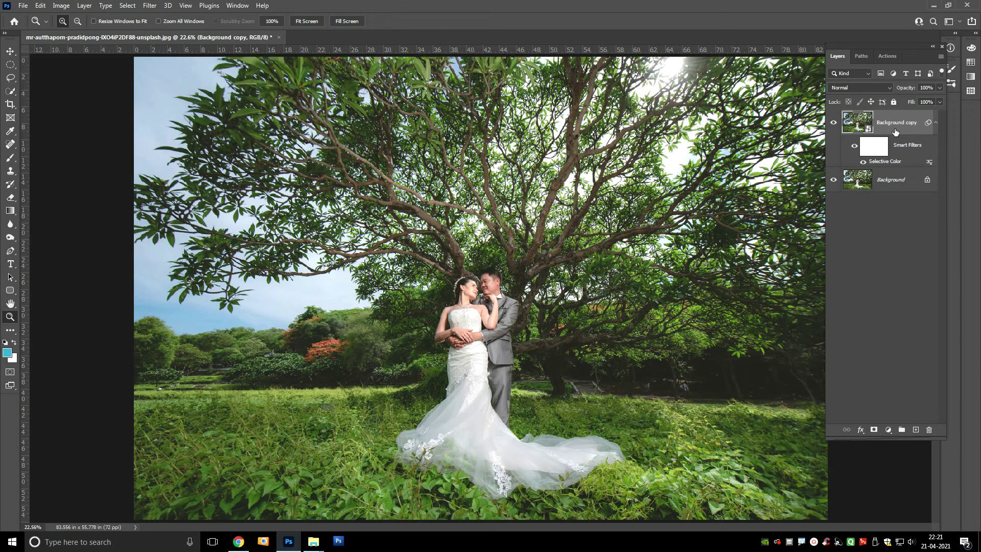
{"action": "left_click", "coordinate": [889, 429]}
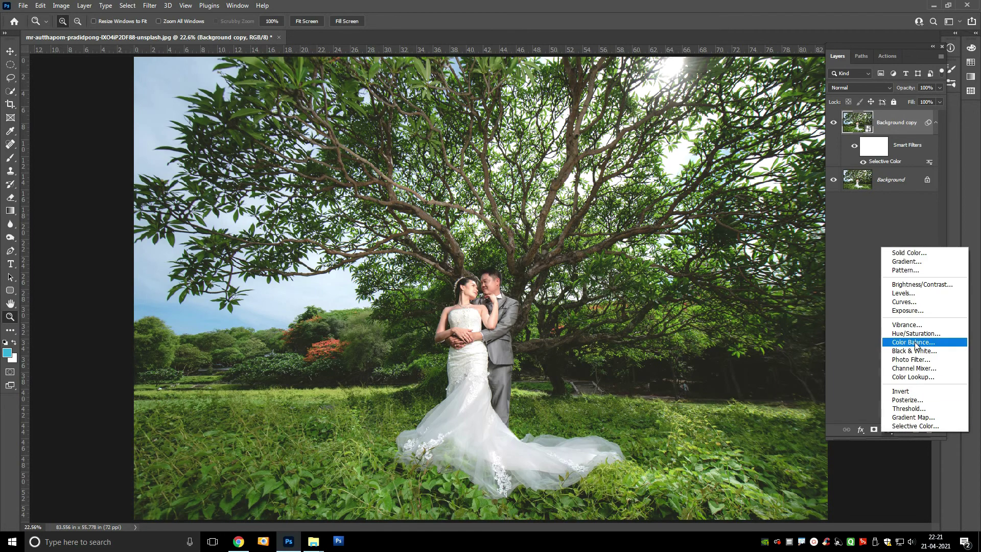
{"action": "left_click", "coordinate": [908, 303]}
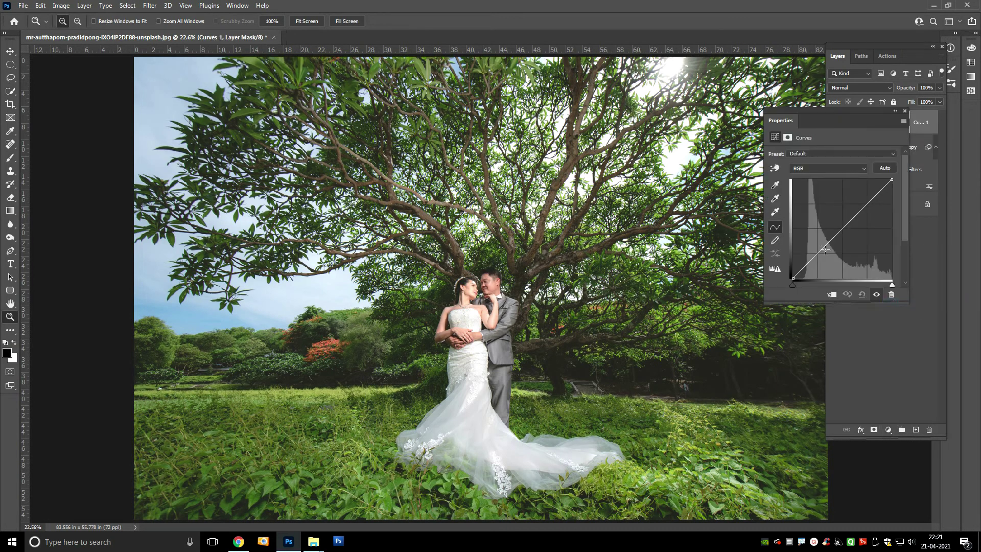
{"action": "left_click_drag", "start_coordinate": [819, 252], "coordinate": [820, 258]}
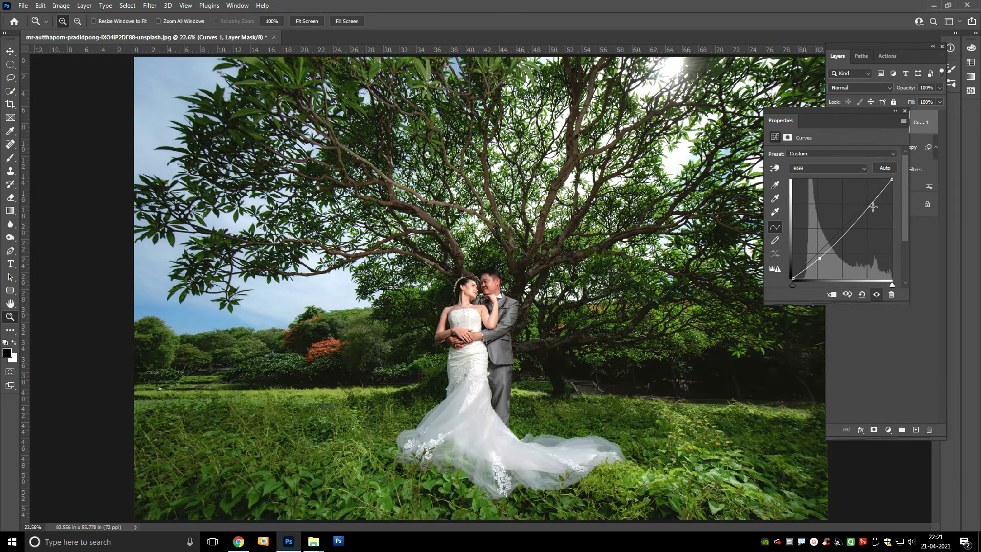
{"action": "left_click_drag", "start_coordinate": [865, 205], "coordinate": [871, 200]}
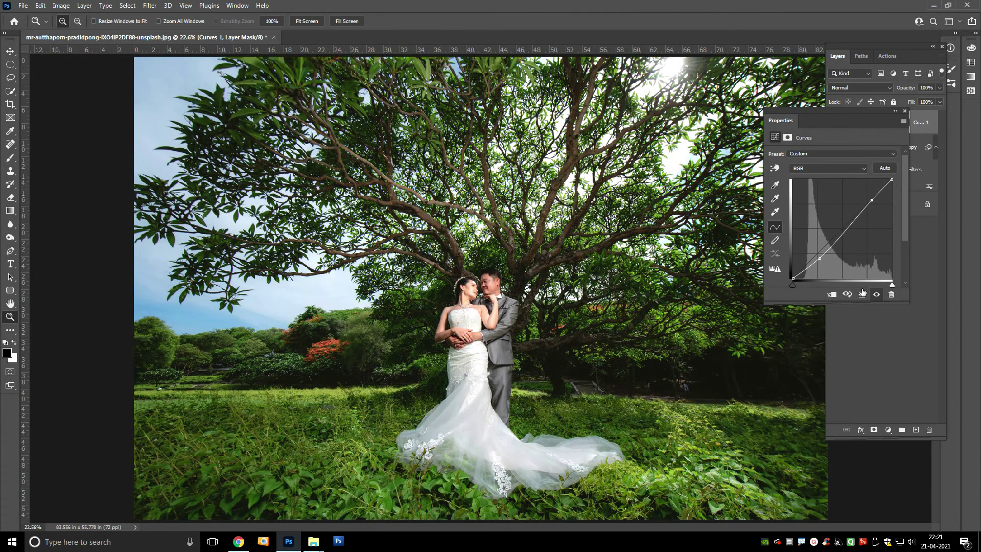
{"action": "left_click_drag", "start_coordinate": [821, 262], "coordinate": [818, 260]}
{"action": "left_click_drag", "start_coordinate": [873, 200], "coordinate": [977, 153]}
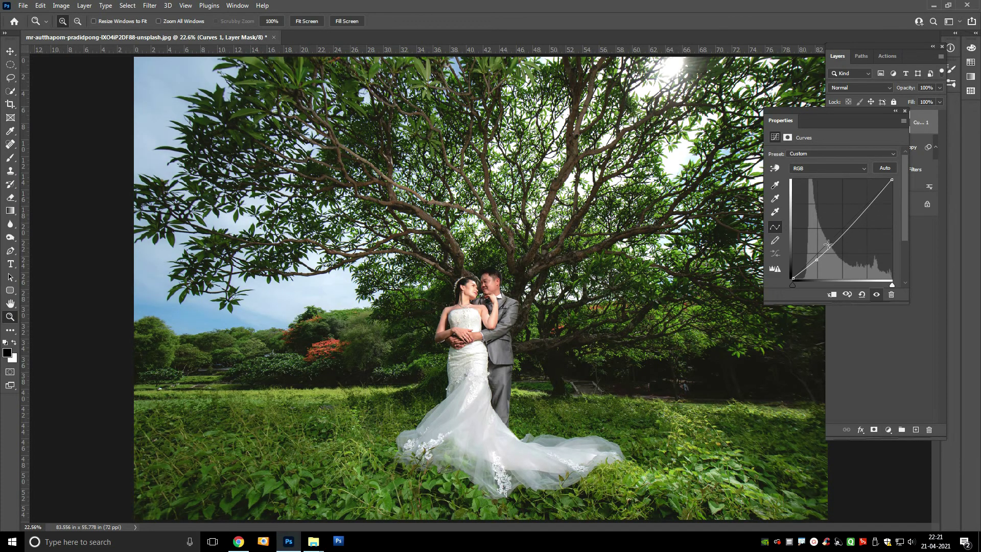
{"action": "left_click_drag", "start_coordinate": [817, 260], "coordinate": [929, 430]}
{"action": "left_click", "coordinate": [905, 112]}
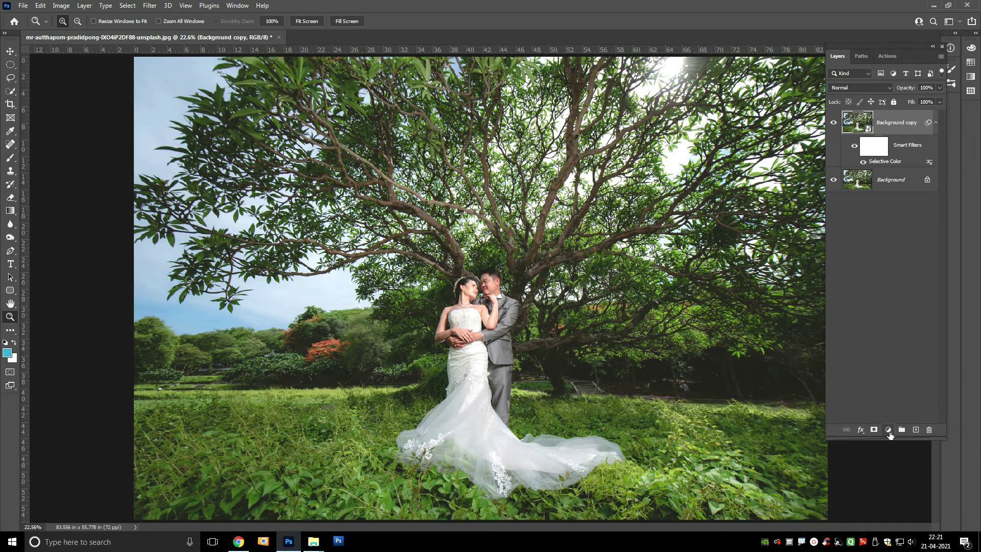
- Add a Levels adjustment layer with input levels 21, 1.06 and 244, and set the white output level to 240
{"action": "left_click", "coordinate": [888, 430]}
{"action": "left_click", "coordinate": [918, 292]}
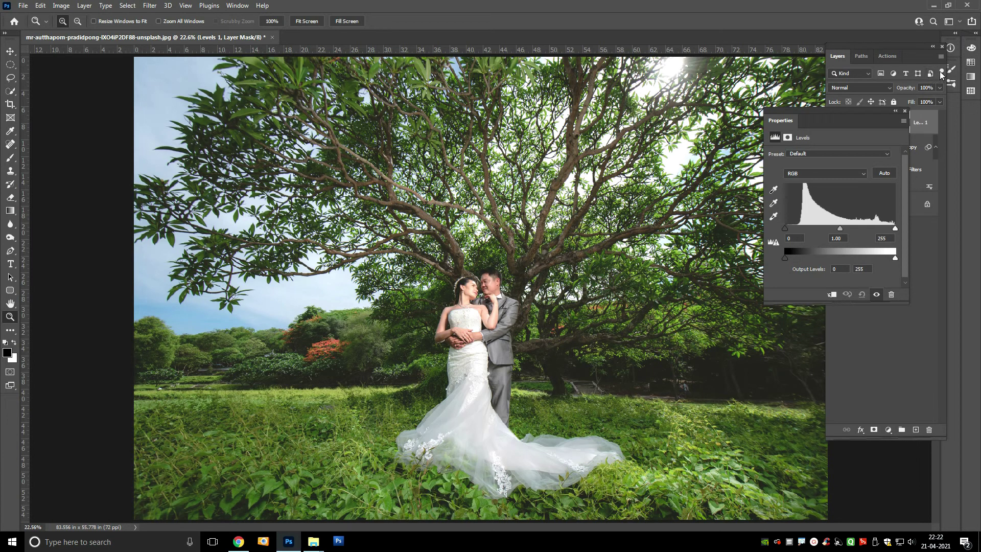
{"action": "left_click_drag", "start_coordinate": [896, 228], "coordinate": [841, 229]}
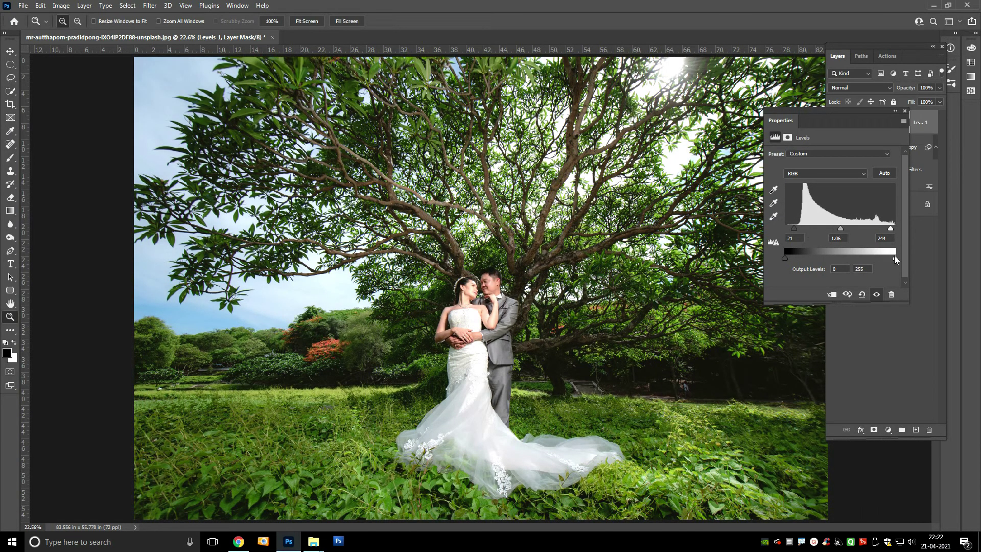
{"action": "left_click_drag", "start_coordinate": [894, 258], "coordinate": [889, 258]}
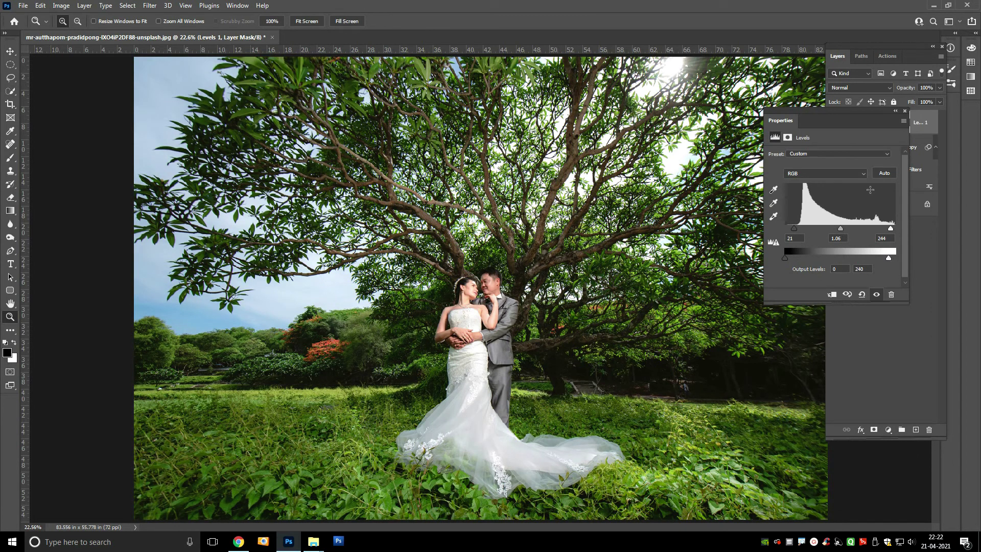
{"action": "left_click", "coordinate": [906, 111]}
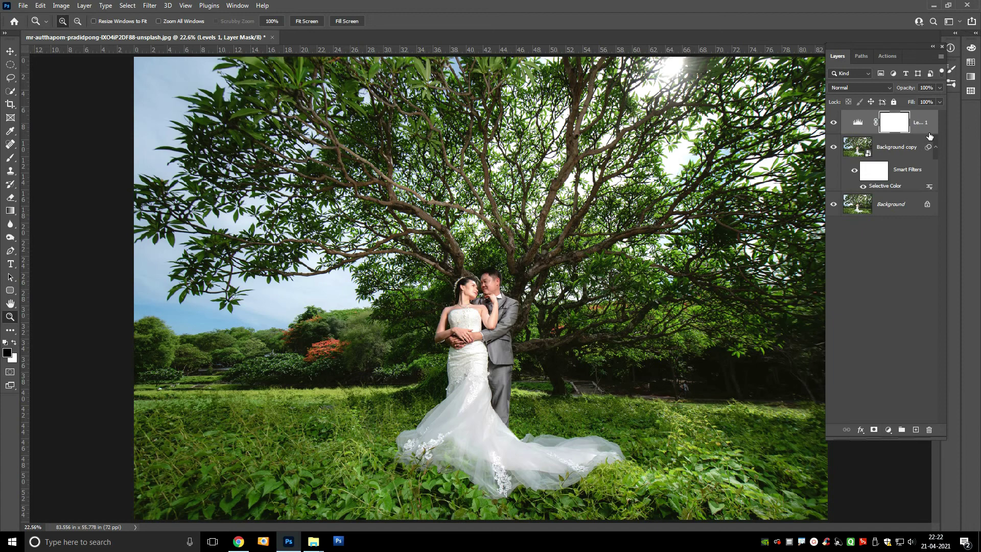
- Add a Hue/Saturation adjustment layer, sample the blue sky as the color range, and set its saturation to -22 and lightness to +80
{"action": "left_click", "coordinate": [888, 431]}
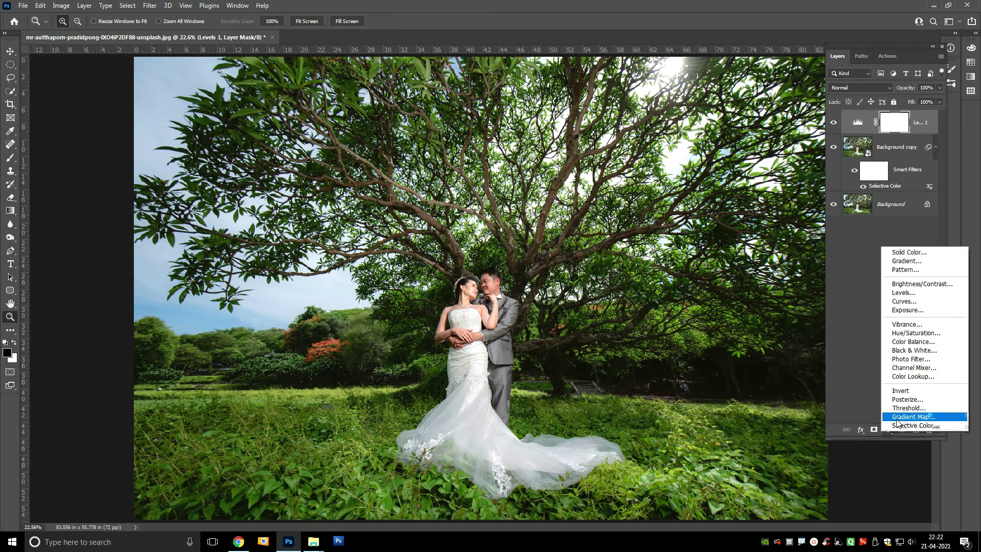
{"action": "left_click", "coordinate": [911, 333]}
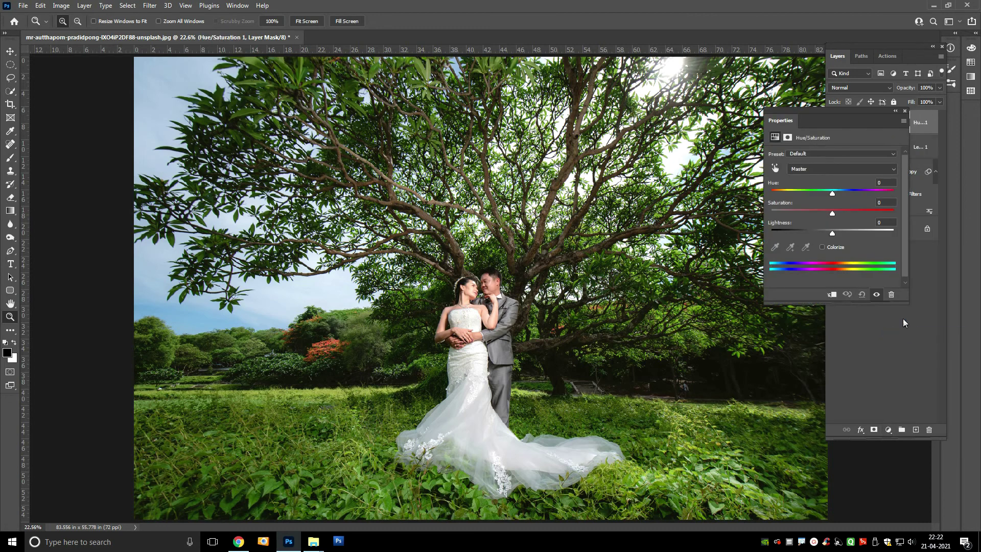
{"action": "left_click", "coordinate": [828, 174]}
{"action": "left_click", "coordinate": [802, 222]}
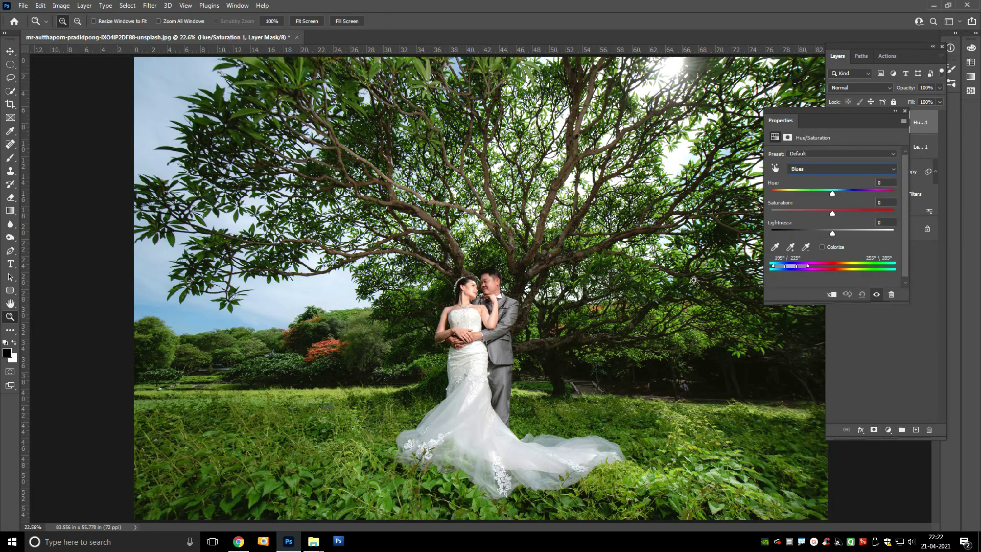
{"action": "left_click", "coordinate": [775, 248]}
{"action": "left_click", "coordinate": [210, 317]}
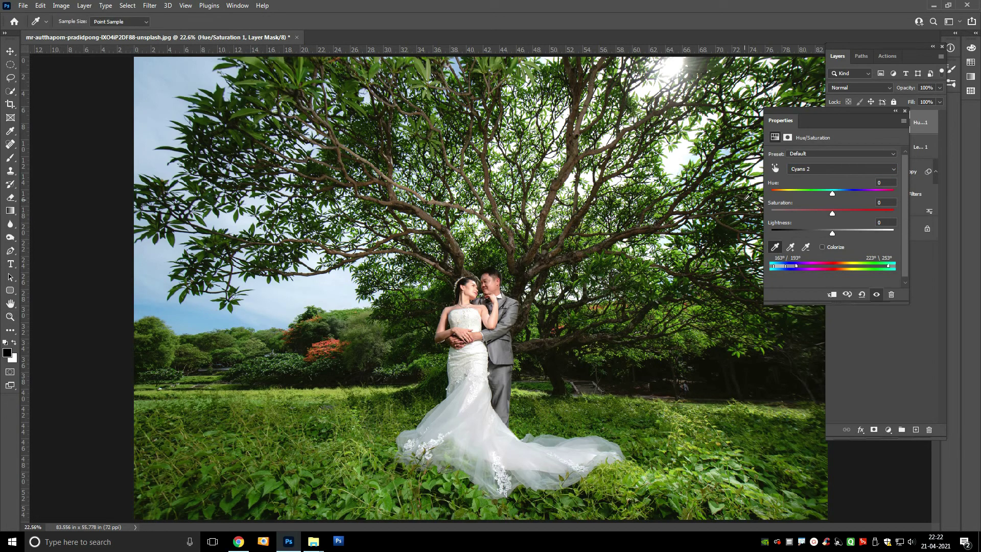
{"action": "left_click", "coordinate": [819, 213]}
{"action": "left_click_drag", "start_coordinate": [850, 234], "coordinate": [881, 231]}
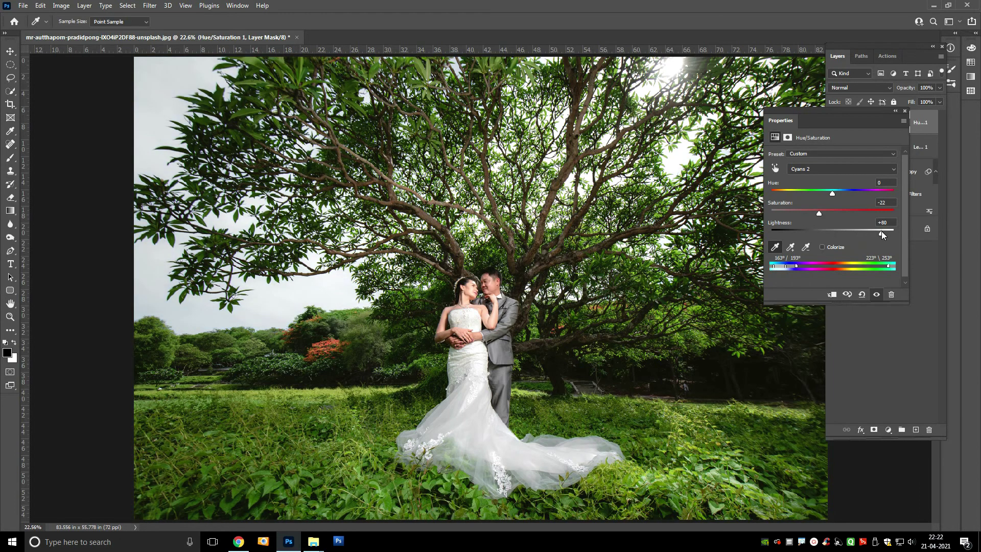
- Sample the grass for the Greens range and set hue to -45, saturation to -3 and lightness to -36
{"action": "left_click", "coordinate": [829, 169]}
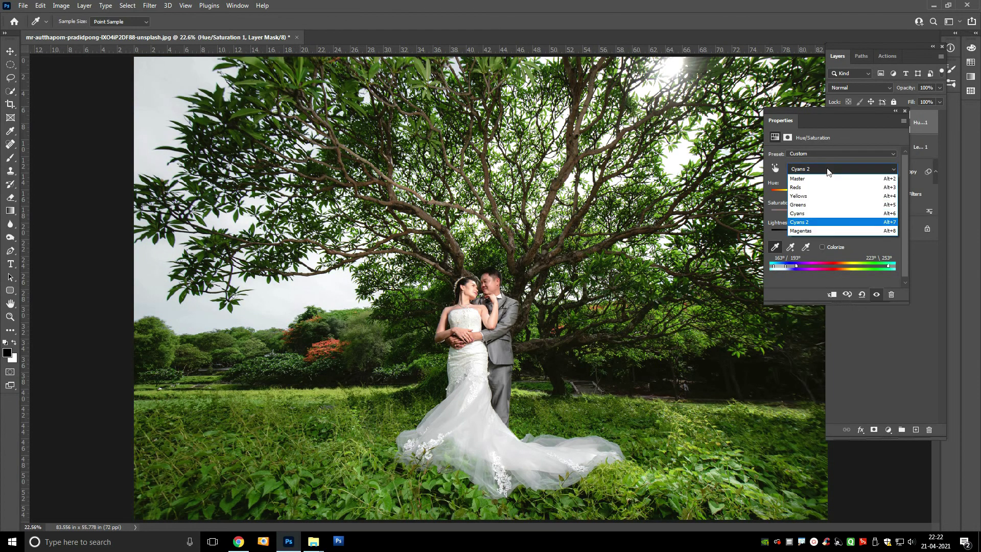
{"action": "left_click", "coordinate": [812, 205]}
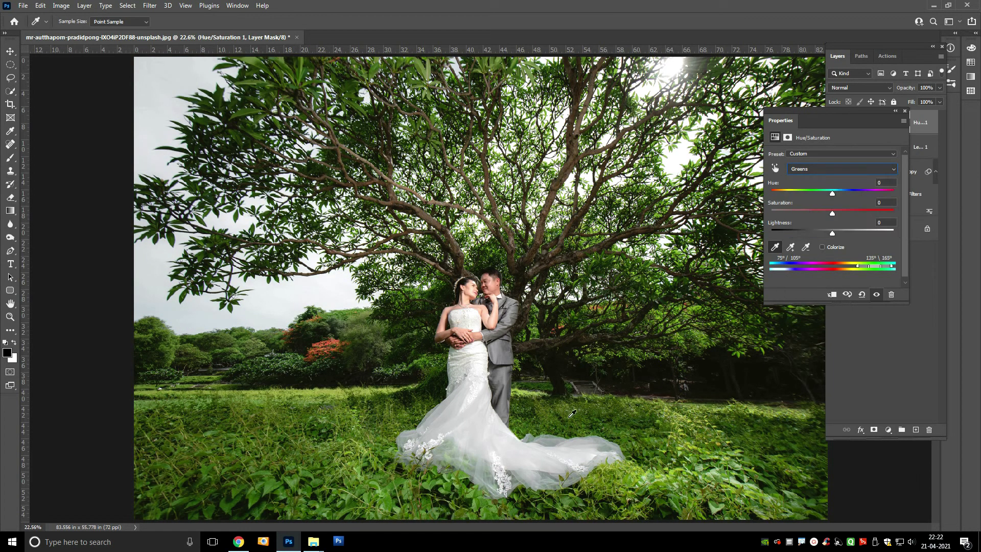
{"action": "left_click", "coordinate": [394, 483]}
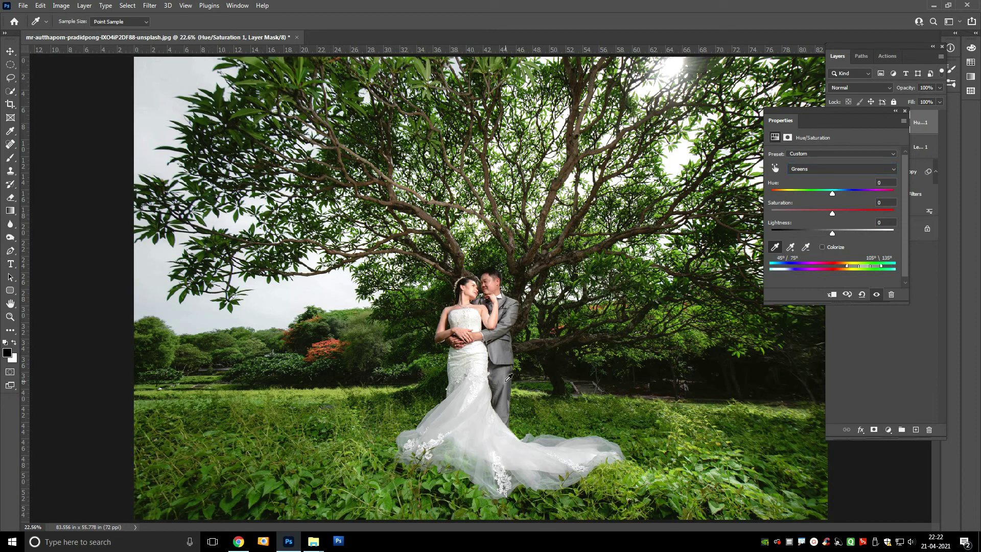
{"action": "left_click_drag", "start_coordinate": [836, 191], "coordinate": [810, 239]}
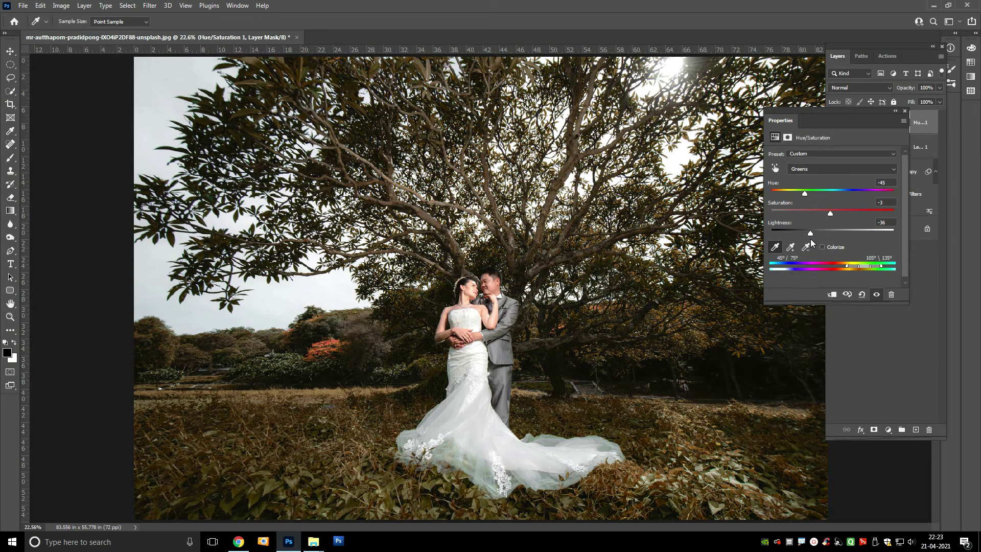
- Refine the Greens to hue -42 and lightness -23, and raise their saturation slightly
{"action": "left_click_drag", "start_coordinate": [830, 211], "coordinate": [810, 194]}
{"action": "left_click_drag", "start_coordinate": [808, 193], "coordinate": [806, 195]}
{"action": "left_click_drag", "start_coordinate": [810, 233], "coordinate": [818, 233]}
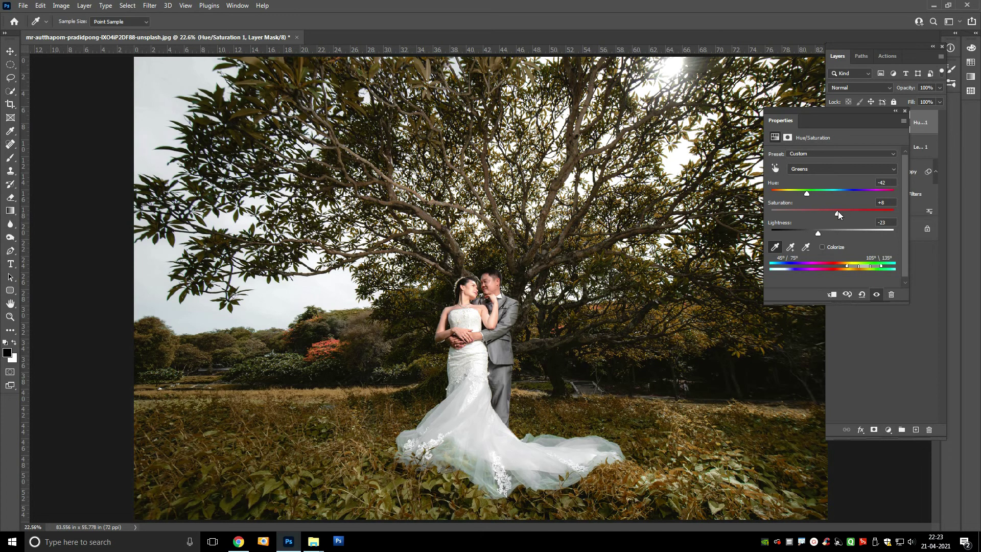
{"action": "left_click_drag", "start_coordinate": [824, 214], "coordinate": [833, 214]}
{"action": "left_click", "coordinate": [904, 112]}
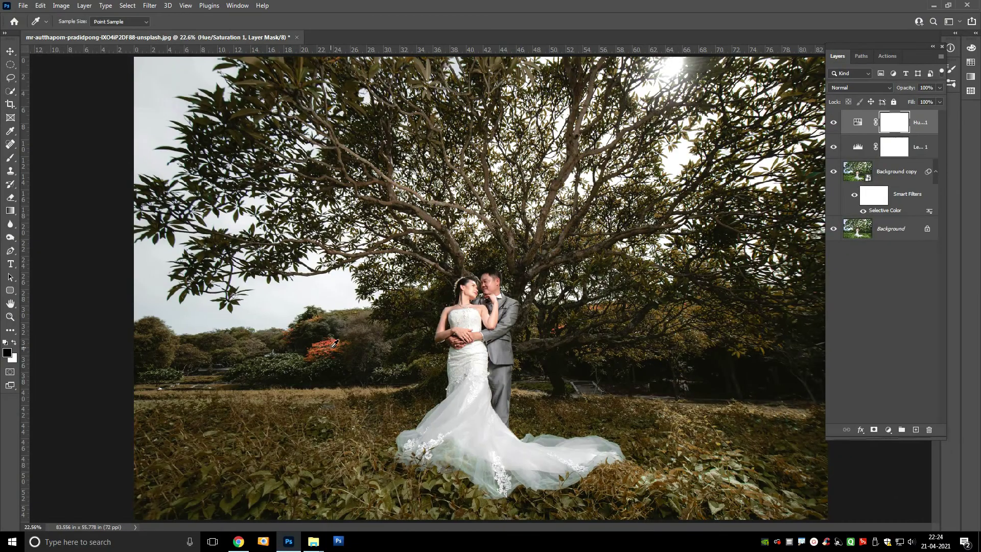
- Lasso the orange-red foliage on both sides of the couple and add a Hue/Saturation adjustment layer masked to those selections
{"action": "left_click", "coordinate": [16, 84]}
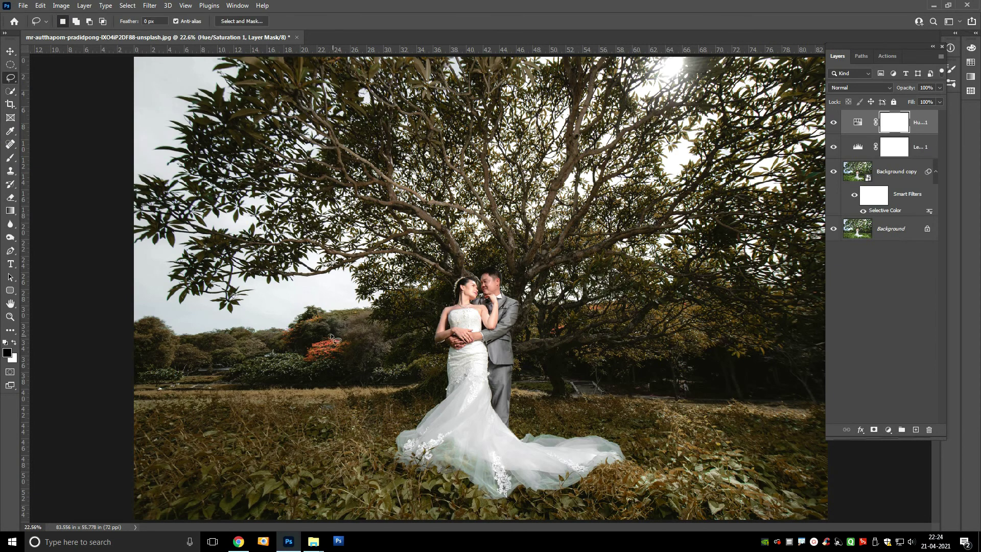
{"action": "mouse_move", "coordinate": [326, 313]}
{"action": "left_mouse_down"}
{"action": "mouse_move", "coordinate": [285, 327]}
{"action": "mouse_move", "coordinate": [273, 347]}
{"action": "mouse_move", "coordinate": [317, 372]}
{"action": "mouse_move", "coordinate": [341, 364]}
{"action": "mouse_move", "coordinate": [353, 333]}
{"action": "left_mouse_up"}
{"action": "mouse_move", "coordinate": [572, 323]}
{"action": "left_mouse_down"}
{"action": "mouse_move", "coordinate": [554, 319]}
{"action": "mouse_move", "coordinate": [583, 331]}
{"action": "mouse_move", "coordinate": [626, 312]}
{"action": "mouse_move", "coordinate": [570, 305]}
{"action": "mouse_move", "coordinate": [554, 318]}
{"action": "left_mouse_up"}
{"action": "key", "text": "ctrl+2"}
{"action": "left_click", "coordinate": [888, 430]}
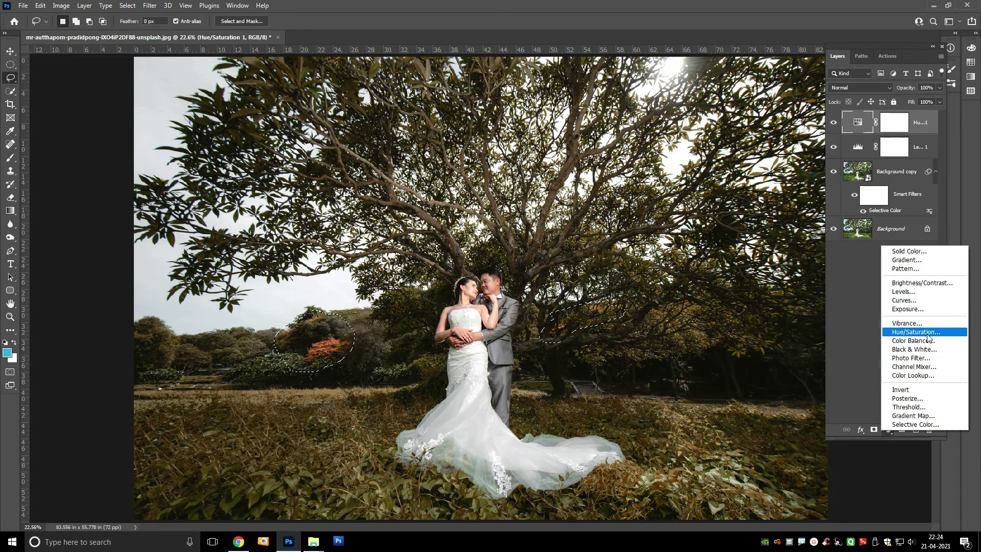
{"action": "left_click", "coordinate": [927, 333]}
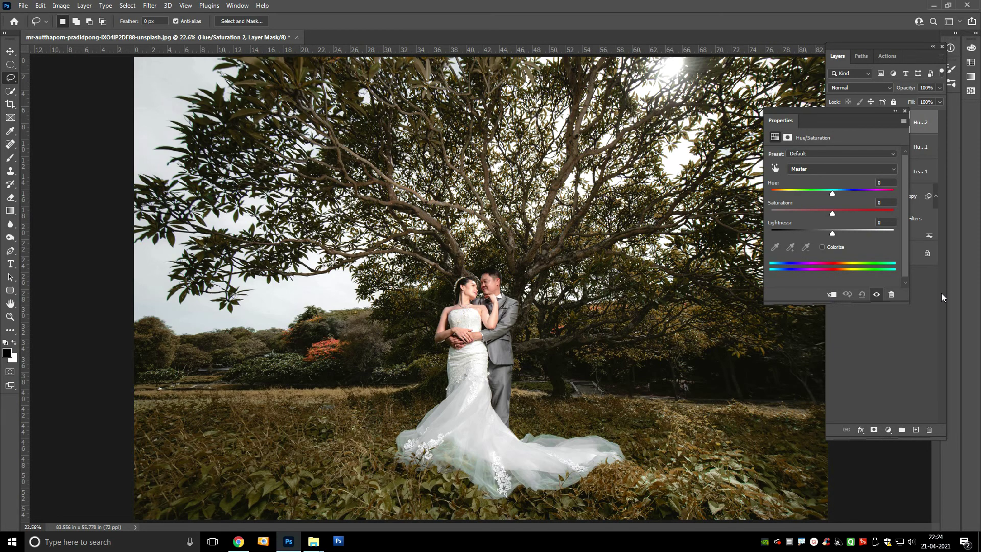
- Sample the orange-red flowers for the Reds range, set hue +16, saturation -32 and lightness -40, and compare before and after
{"action": "left_click", "coordinate": [846, 169]}
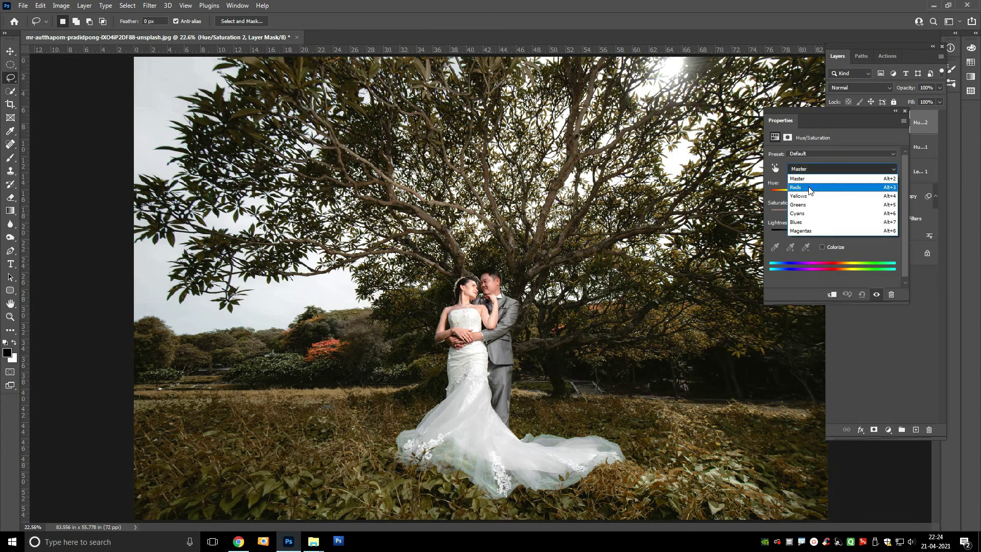
{"action": "left_click", "coordinate": [812, 180]}
{"action": "left_click", "coordinate": [774, 247]}
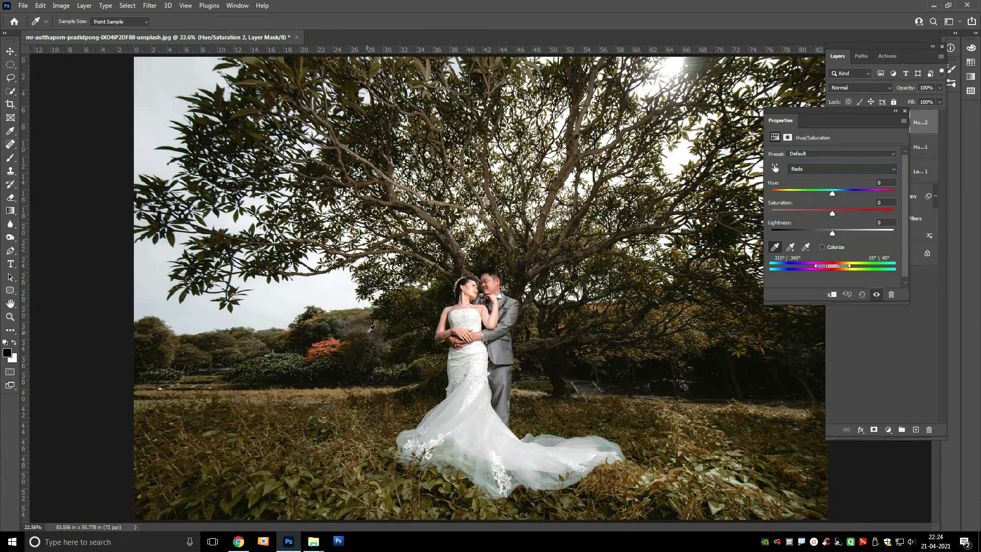
{"action": "left_click", "coordinate": [329, 342]}
{"action": "left_click", "coordinate": [815, 213]}
{"action": "mouse_move", "coordinate": [830, 193]}
{"action": "left_mouse_down"}
{"action": "mouse_move", "coordinate": [820, 192]}
{"action": "mouse_move", "coordinate": [842, 194]}
{"action": "left_mouse_up"}
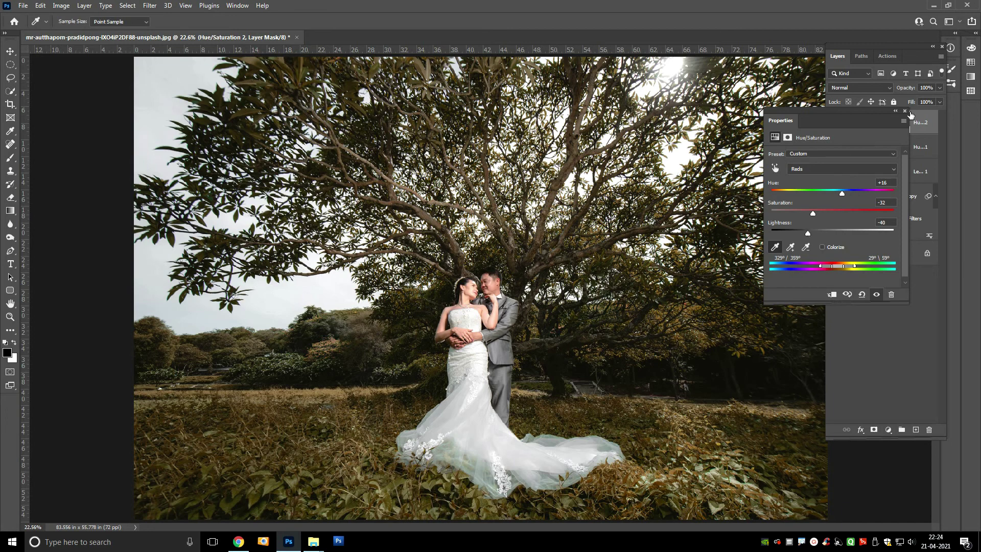
{"action": "left_click", "coordinate": [875, 295]}
{"action": "left_click", "coordinate": [876, 295]}
{"action": "left_click", "coordinate": [905, 111]}
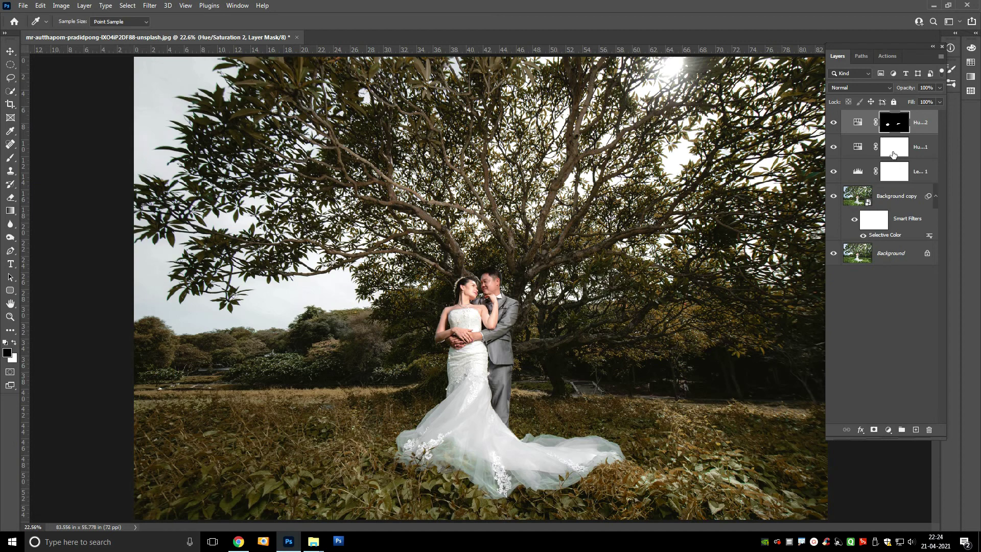
- Group the Background copy and all adjustment layers as Group 1, and compare the photo with the group off and on
{"action": "left_click", "coordinate": [904, 202], "text": "shift"}
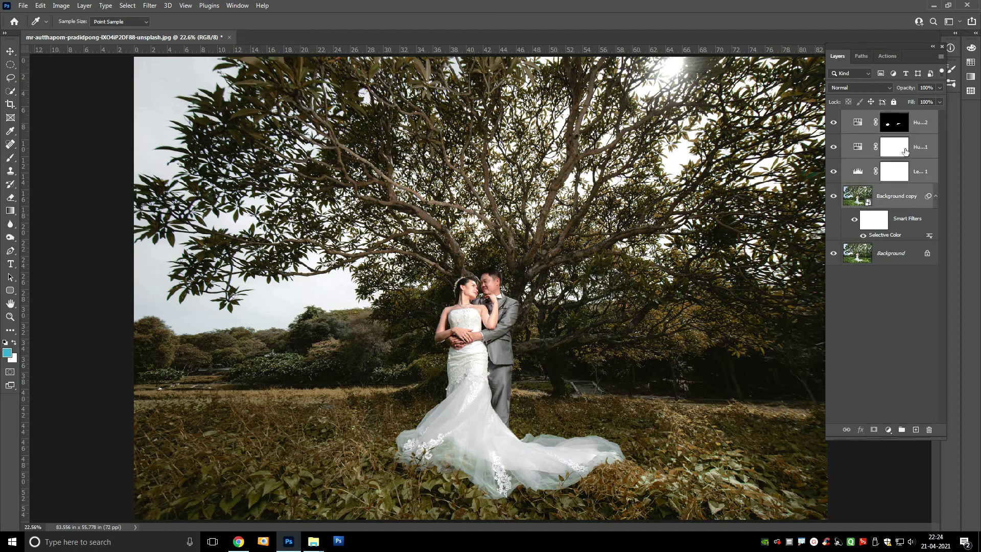
{"action": "right_click", "coordinate": [864, 132]}
{"action": "right_click", "coordinate": [922, 122]}
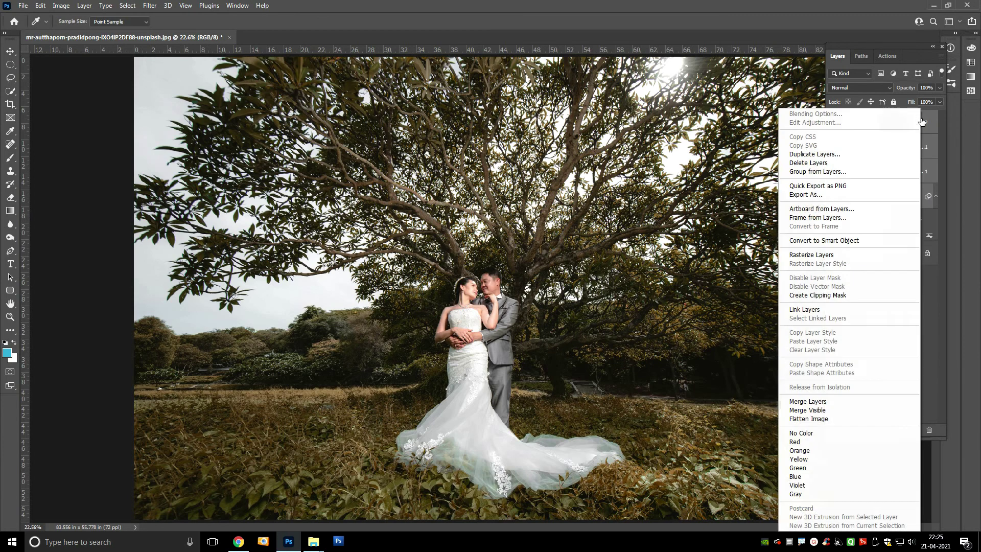
{"action": "left_click", "coordinate": [818, 171]}
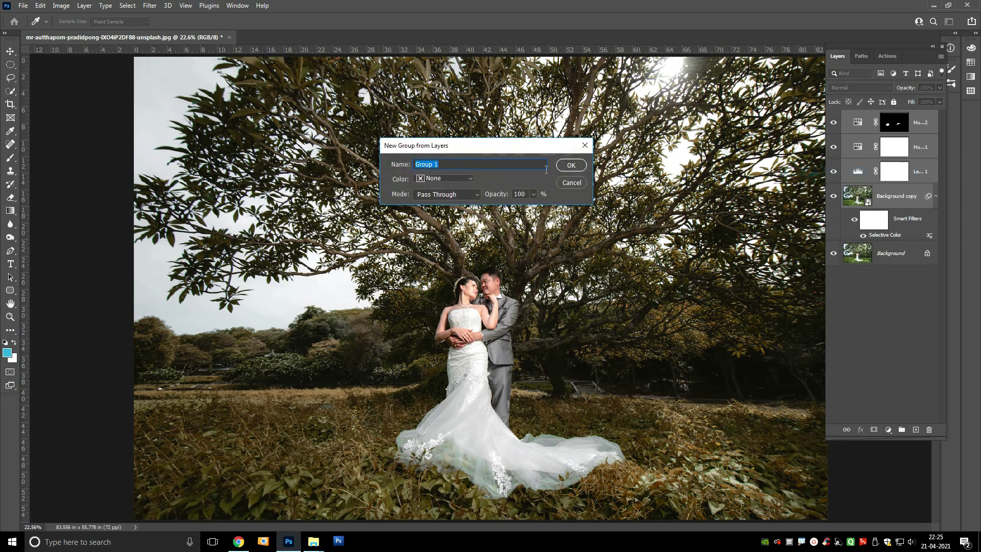
{"action": "left_click", "coordinate": [569, 168]}
{"action": "left_click", "coordinate": [834, 117]}
{"action": "left_click", "coordinate": [833, 117]}
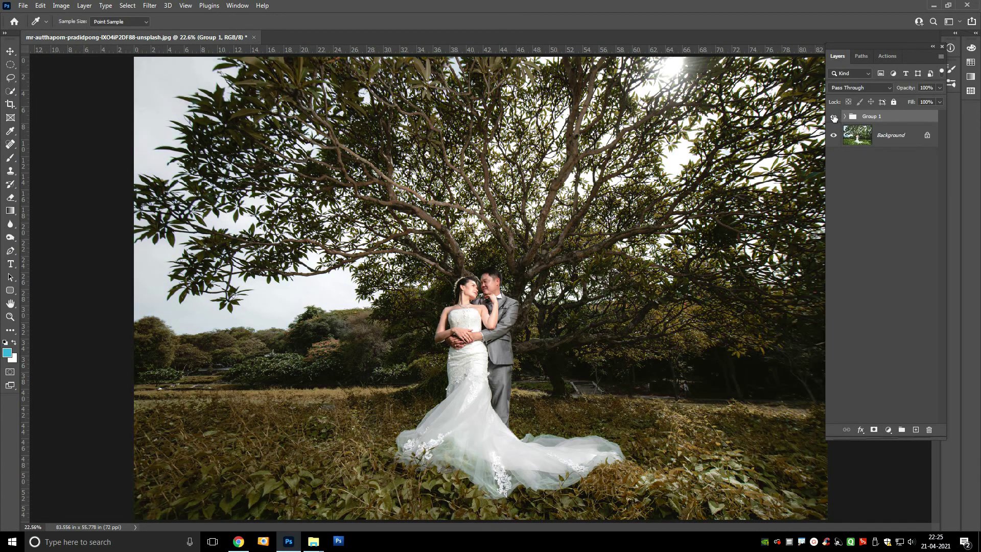
- Make an elliptical selection over the tree branches beside the couple and feather it by 150 pixels
{"action": "left_click", "coordinate": [10, 52]}
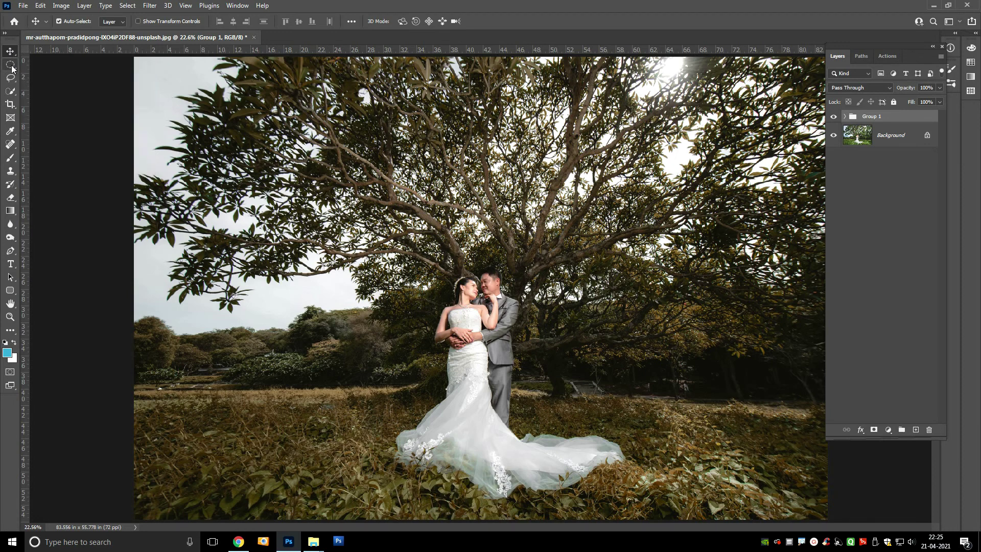
{"action": "left_click", "coordinate": [12, 66]}
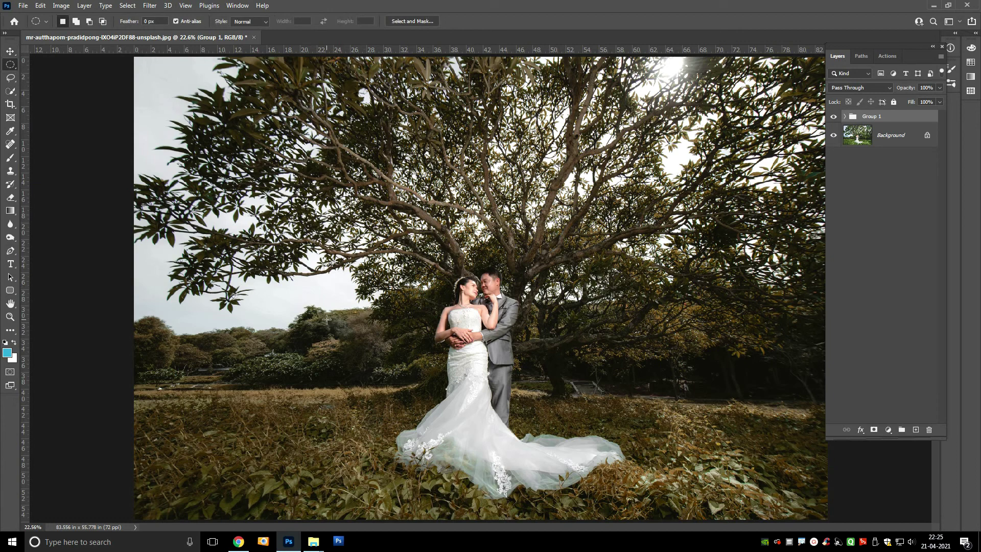
{"action": "left_click_drag", "start_coordinate": [552, 205], "coordinate": [677, 303]}
{"action": "left_click", "coordinate": [128, 6]}
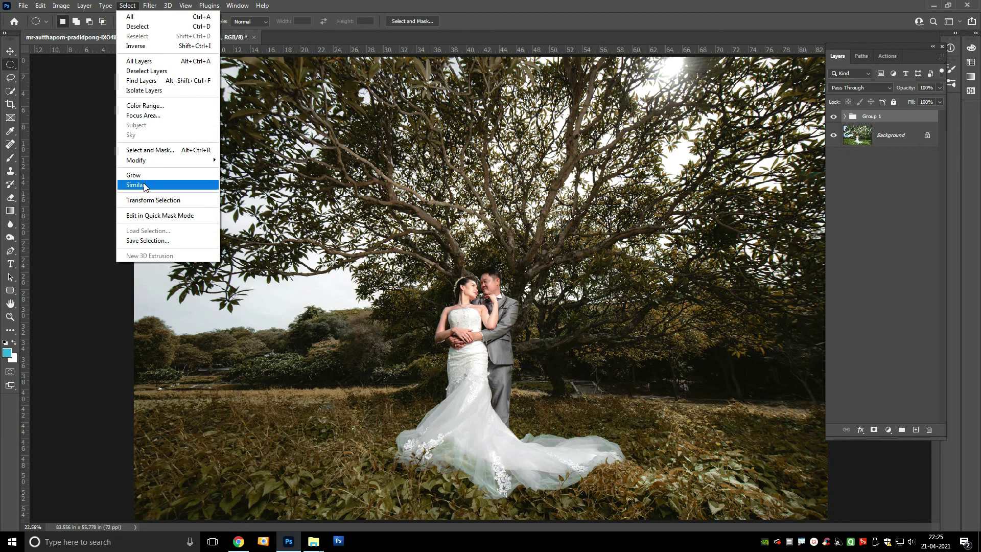
{"action": "mouse_move", "coordinate": [136, 160]}
{"action": "left_click", "coordinate": [240, 198]}
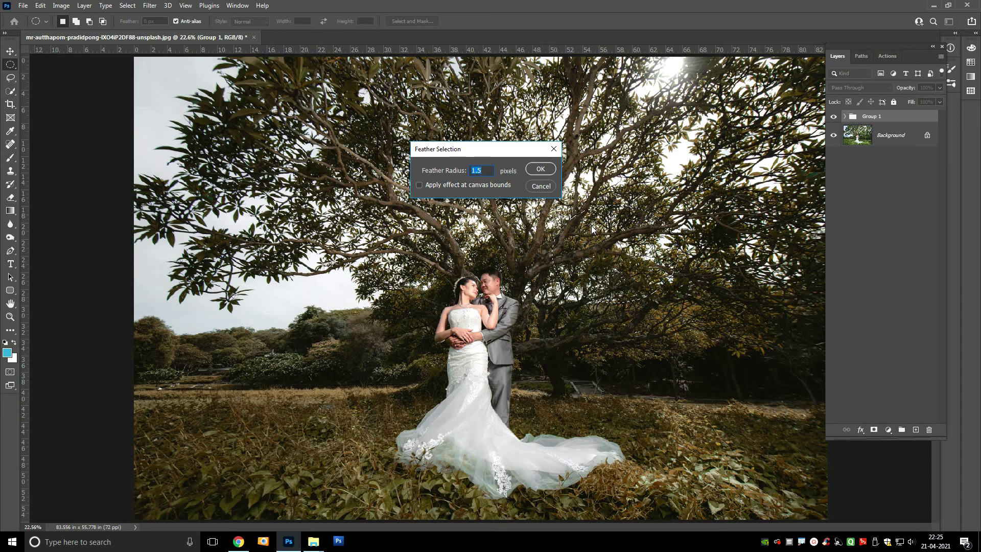
{"action": "type", "text": "150"}
{"action": "key", "text": "Return"}
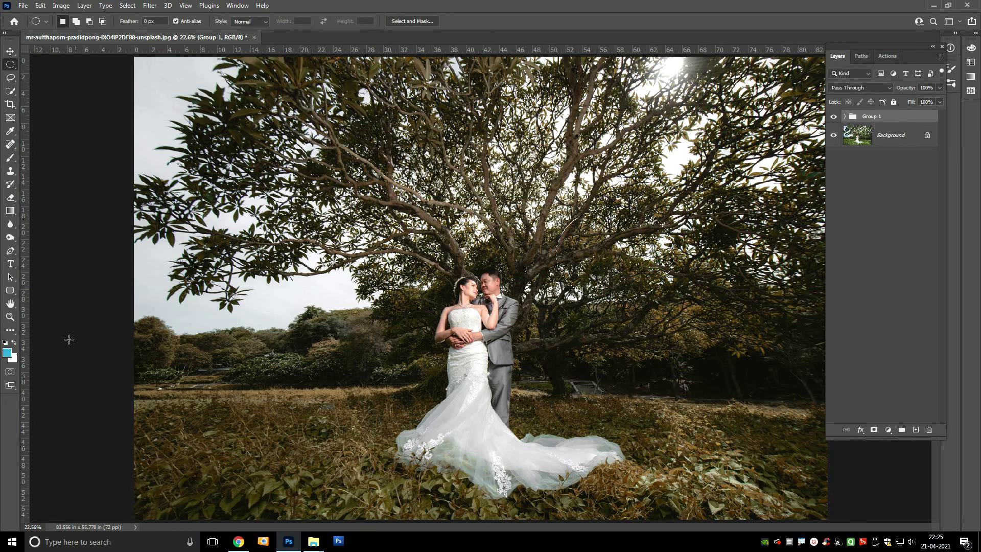
- Fill the feathered ellipse with white on a new layer using the Paint Bucket, and deselect
{"action": "left_click", "coordinate": [11, 214]}
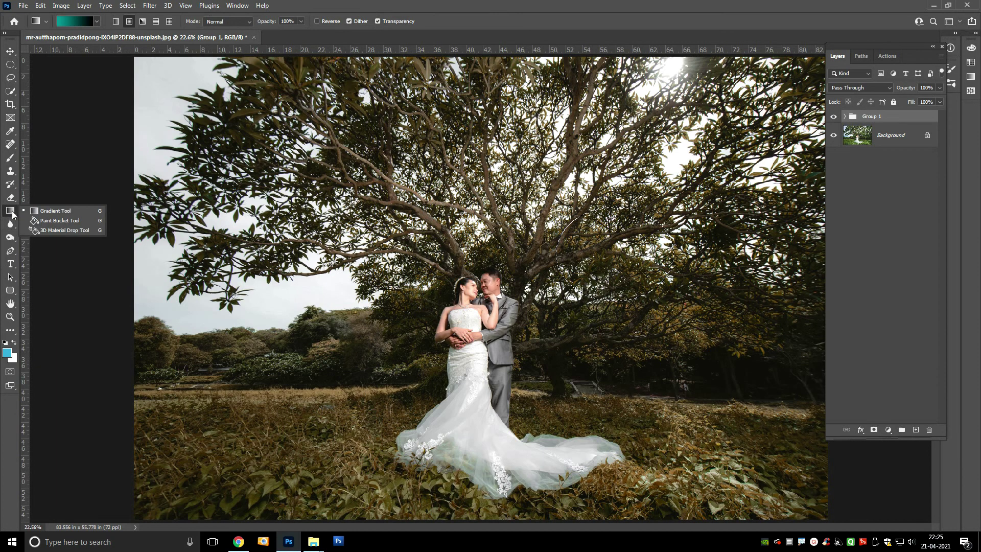
{"action": "left_click", "coordinate": [57, 224]}
{"action": "left_click", "coordinate": [5, 342]}
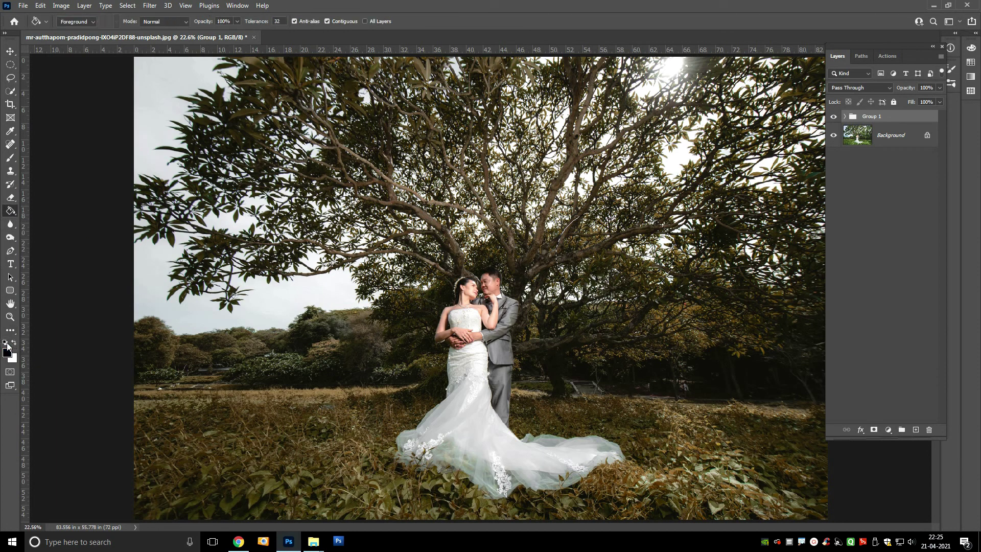
{"action": "left_click", "coordinate": [13, 342]}
{"action": "left_click", "coordinate": [916, 430]}
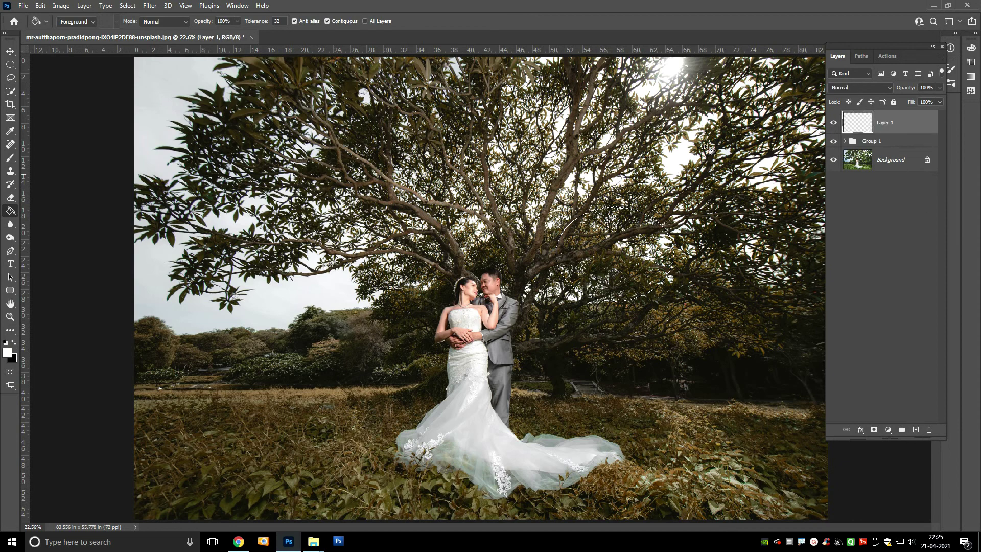
{"action": "left_click", "coordinate": [590, 268]}
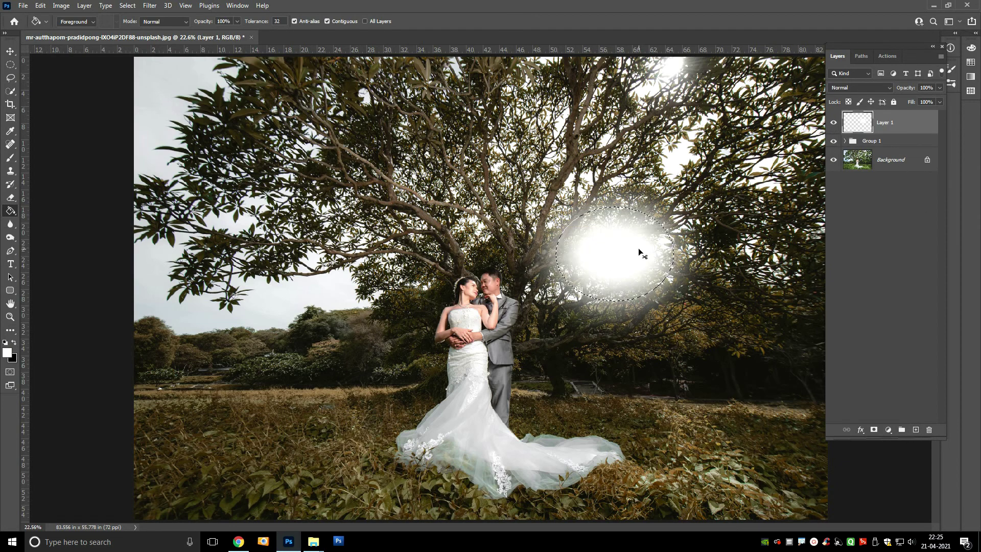
{"action": "key", "text": "ctrl+d"}
- Free-transform the white glow to about 268% width and 204% height, rotated about -48°, over the sunlit upper branches
{"action": "left_click", "coordinate": [10, 53]}
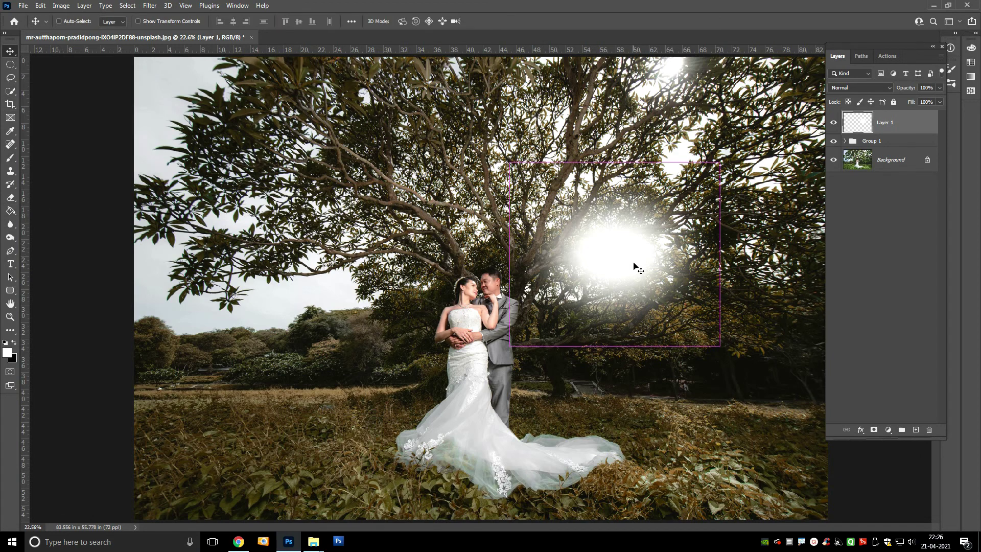
{"action": "key", "text": "ctrl+minus"}
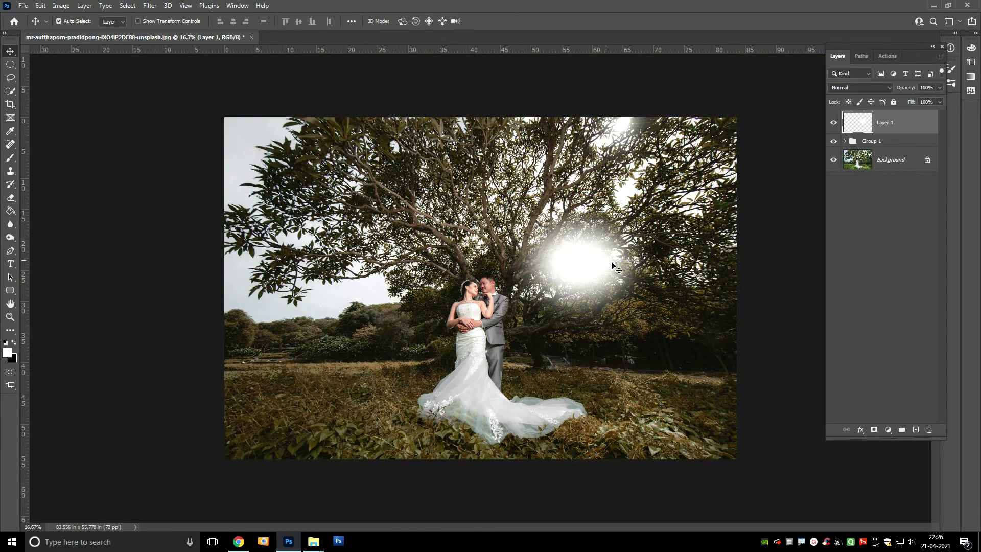
{"action": "left_click", "coordinate": [40, 6]}
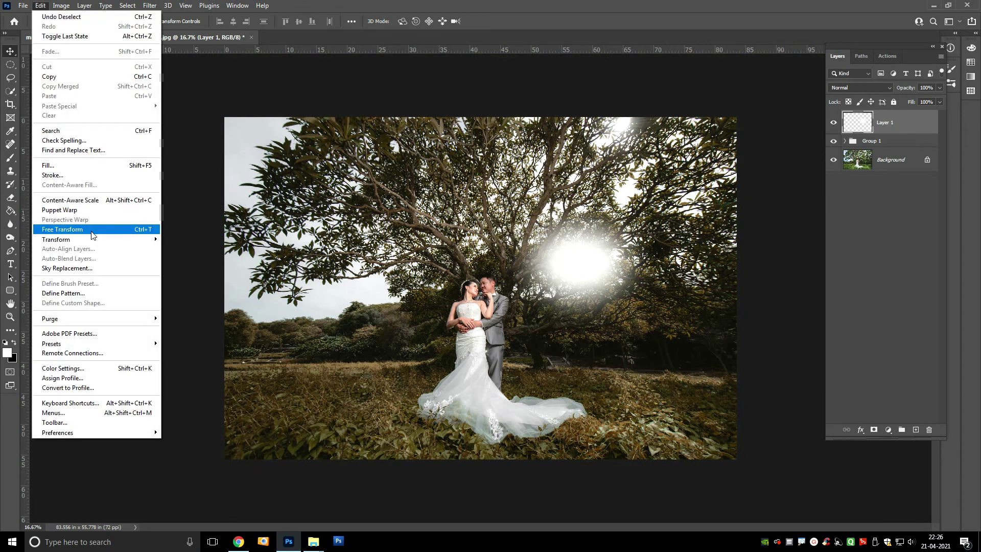
{"action": "left_click", "coordinate": [94, 231]}
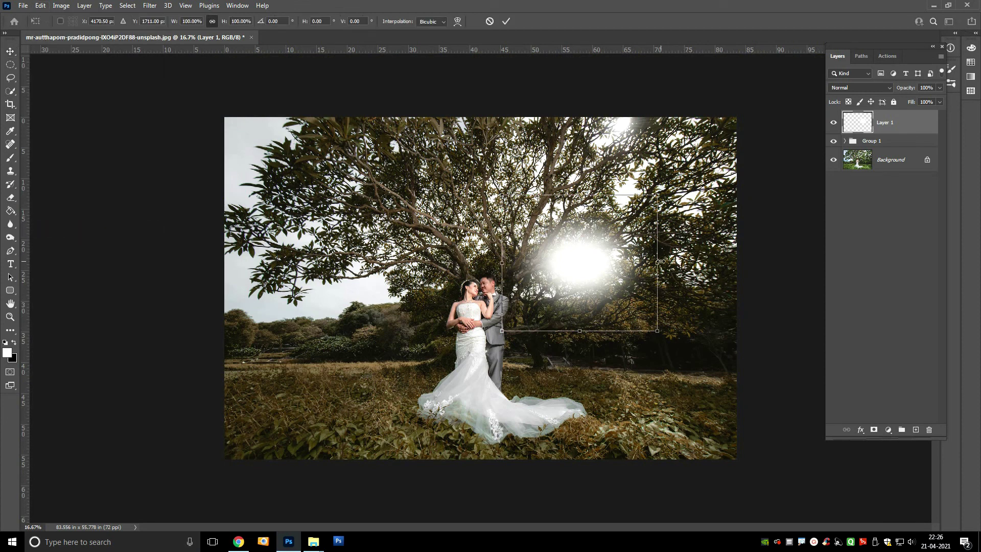
{"action": "left_click_drag", "start_coordinate": [659, 262], "coordinate": [714, 259]}
{"action": "left_click_drag", "start_coordinate": [713, 195], "coordinate": [750, 165]}
{"action": "left_click_drag", "start_coordinate": [717, 123], "coordinate": [618, 73]}
{"action": "left_click_drag", "start_coordinate": [774, 252], "coordinate": [818, 251]}
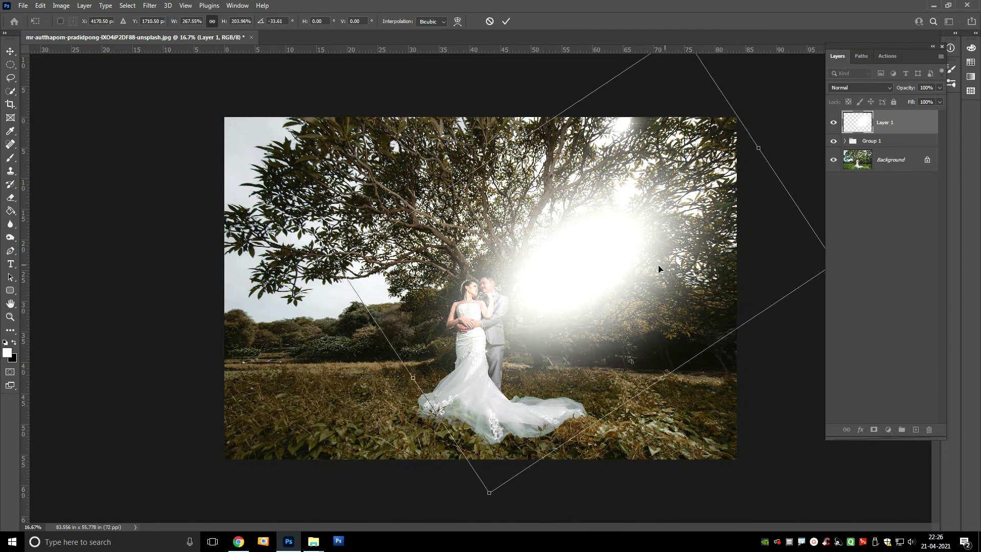
{"action": "left_click_drag", "start_coordinate": [657, 274], "coordinate": [694, 165]}
{"action": "left_click_drag", "start_coordinate": [726, 348], "coordinate": [751, 302]}
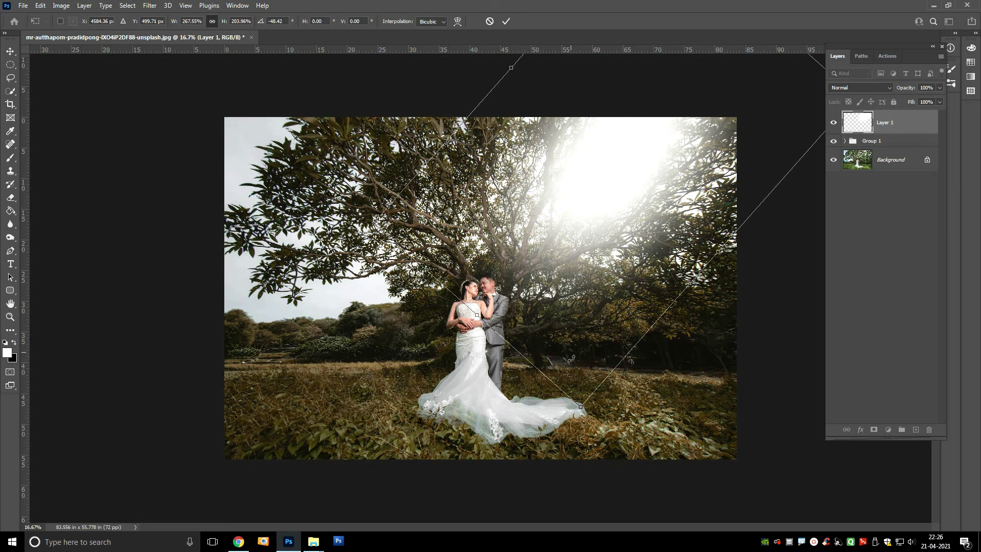
- Stretch the glow to about 514% width and 256% height, rotate it to about -65°, and reposition it at the sunlit treetop
{"action": "left_click_drag", "start_coordinate": [492, 338], "coordinate": [432, 406]}
{"action": "left_click_drag", "start_coordinate": [724, 252], "coordinate": [748, 271]}
{"action": "left_click_drag", "start_coordinate": [749, 438], "coordinate": [792, 397]}
{"action": "left_click_drag", "start_coordinate": [515, 359], "coordinate": [551, 258]}
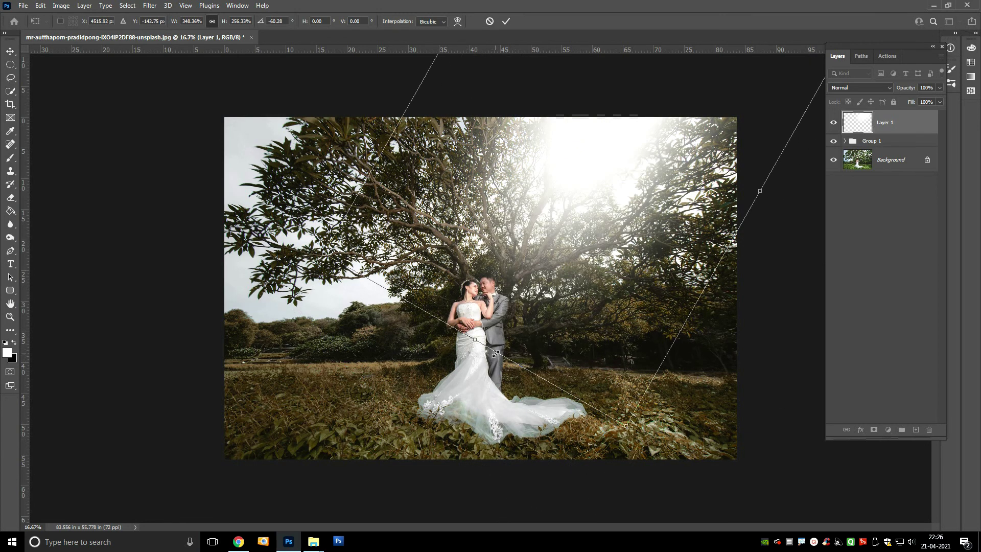
{"action": "left_click_drag", "start_coordinate": [493, 355], "coordinate": [436, 454]}
{"action": "left_click_drag", "start_coordinate": [648, 372], "coordinate": [764, 381]}
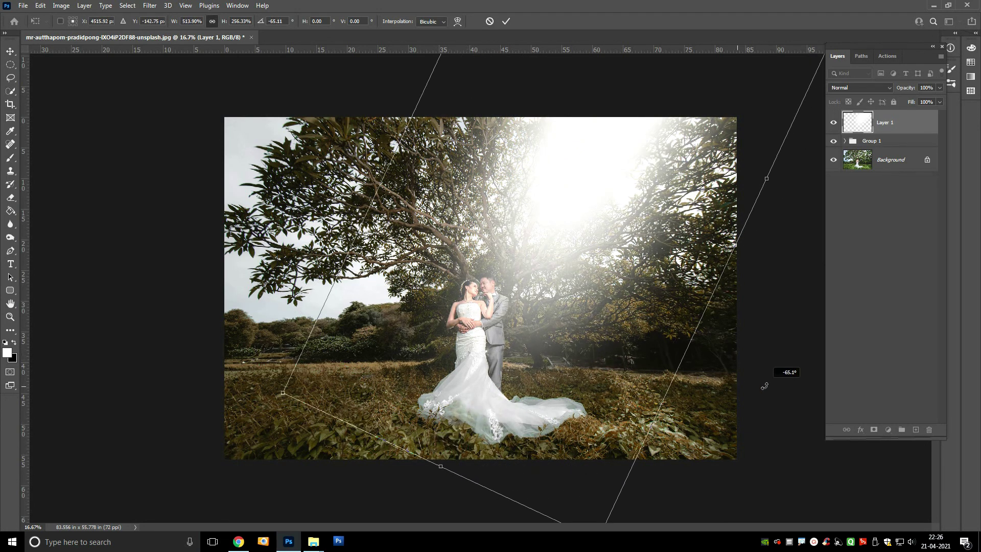
{"action": "left_click_drag", "start_coordinate": [602, 313], "coordinate": [628, 263]}
{"action": "key", "text": "Return"}
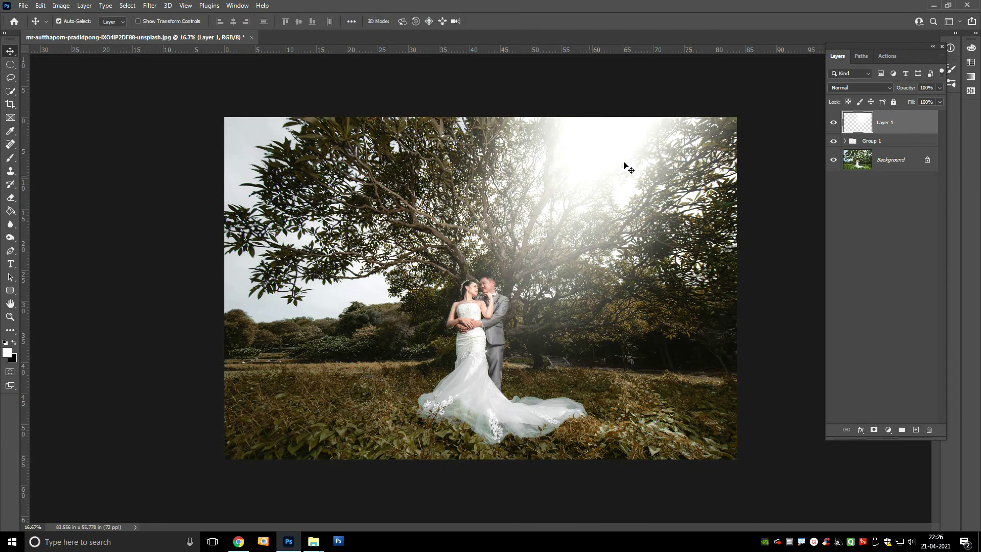
- Colorize the glow layer golden orange with Hue/Saturation at hue 37, strong saturation and reduced lightness
{"action": "left_click", "coordinate": [64, 6]}
{"action": "mouse_move", "coordinate": [79, 34]}
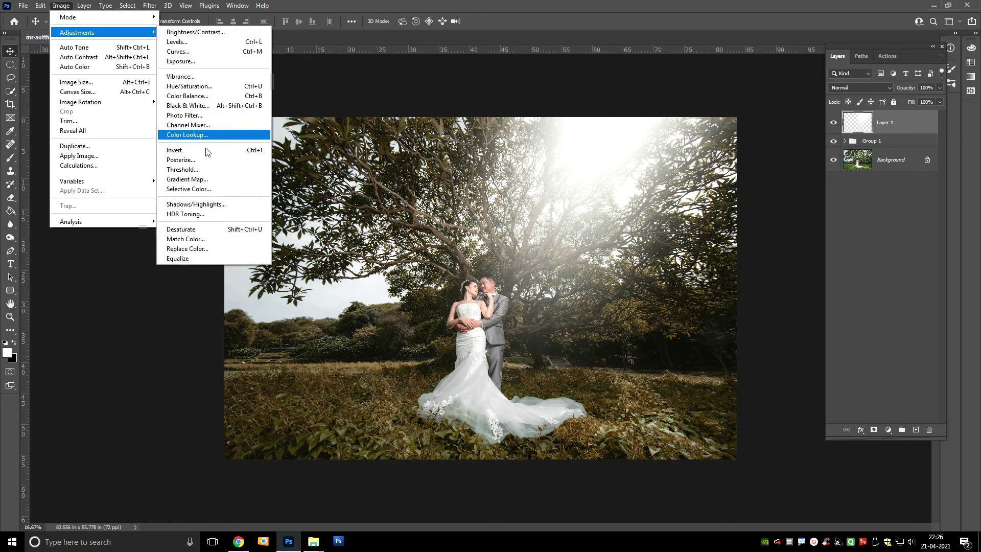
{"action": "left_click", "coordinate": [225, 86]}
{"action": "left_click", "coordinate": [937, 197]}
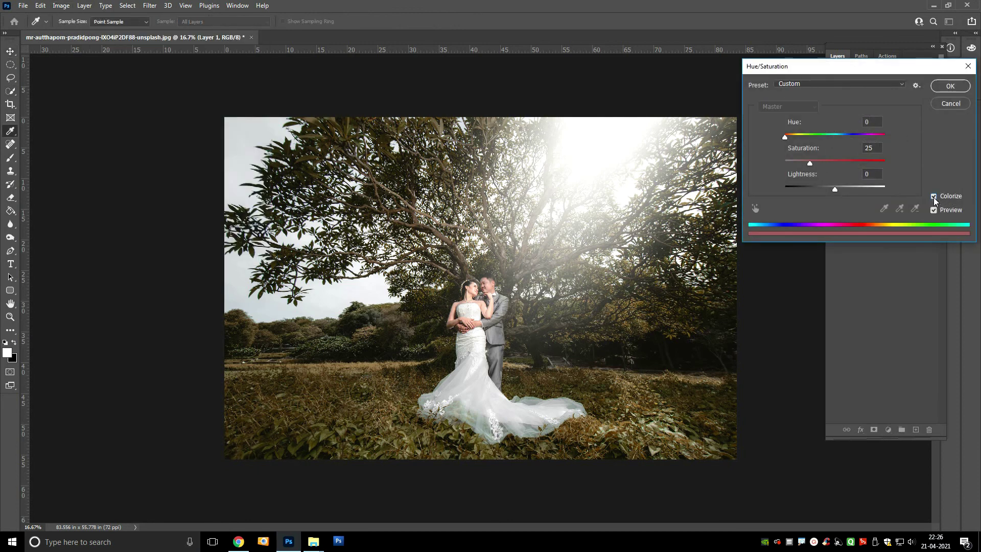
{"action": "left_click_drag", "start_coordinate": [832, 186], "coordinate": [832, 163]}
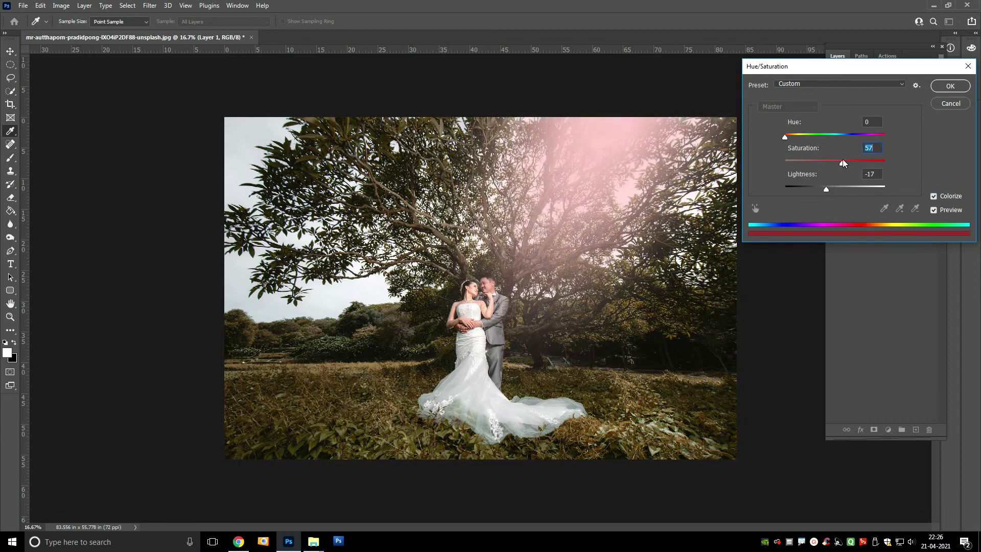
{"action": "left_click_drag", "start_coordinate": [792, 137], "coordinate": [795, 137]}
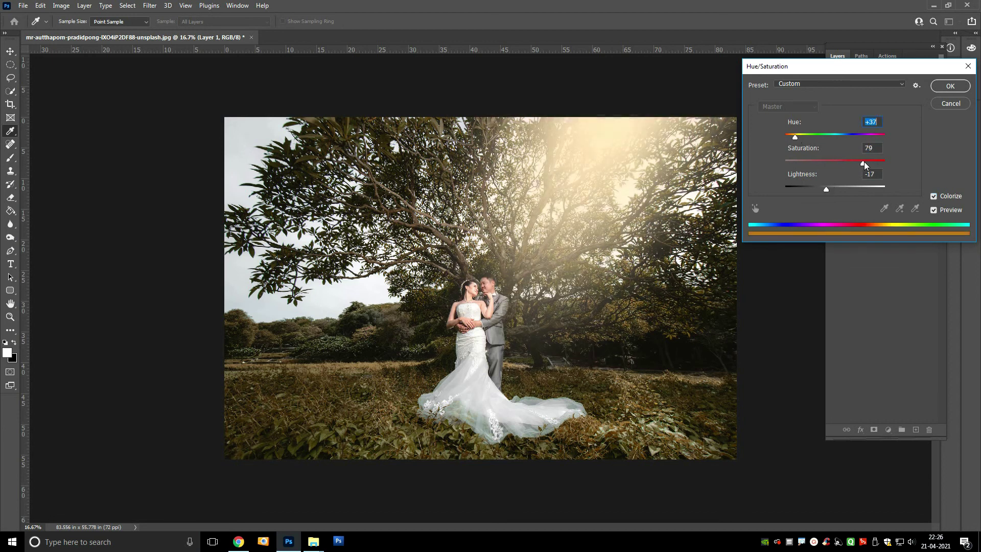
{"action": "left_click_drag", "start_coordinate": [865, 162], "coordinate": [890, 162]}
{"action": "mouse_move", "coordinate": [826, 189]}
{"action": "left_mouse_down"}
{"action": "mouse_move", "coordinate": [814, 193]}
{"action": "mouse_move", "coordinate": [823, 190]}
{"action": "left_mouse_up"}
{"action": "key", "text": "Return"}
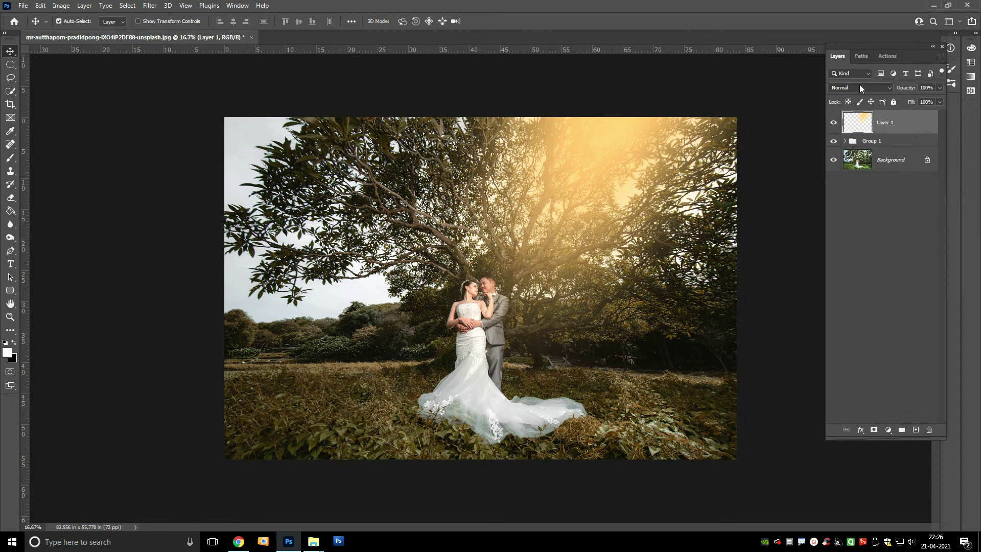
- Set the glow layer's blend mode to Soft Light and shift its hue by -7 with Hue/Saturation
{"action": "left_click", "coordinate": [859, 88]}
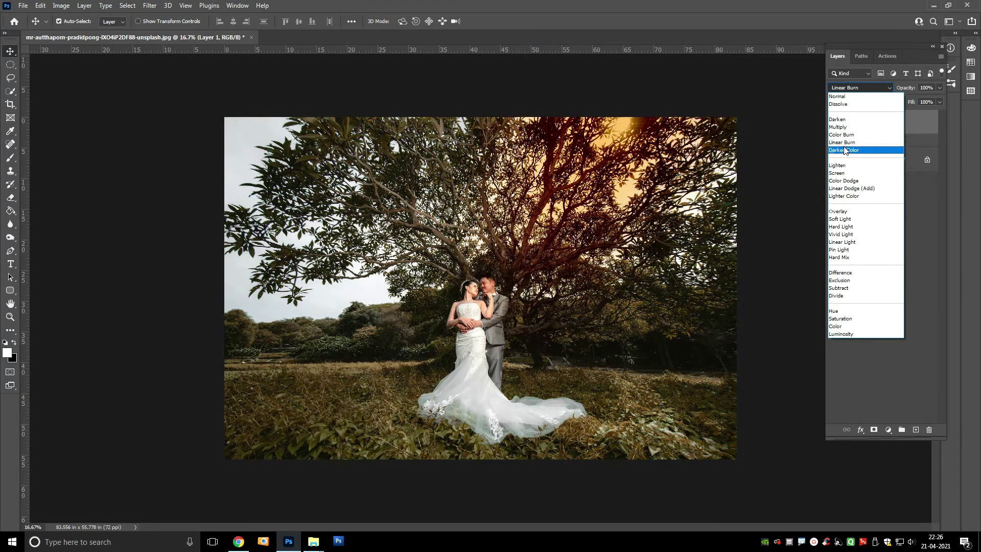
{"action": "left_click", "coordinate": [837, 218]}
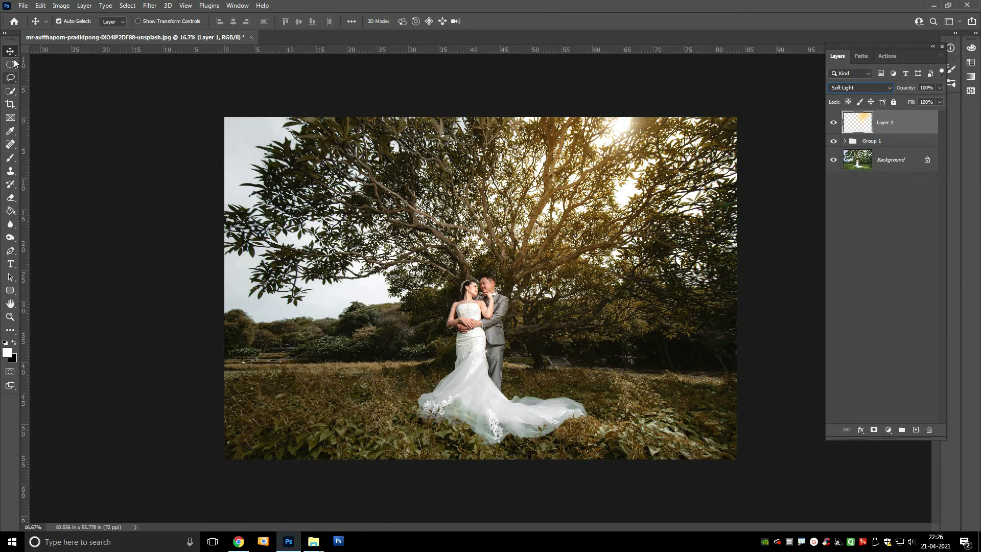
{"action": "key", "text": "ctrl+u"}
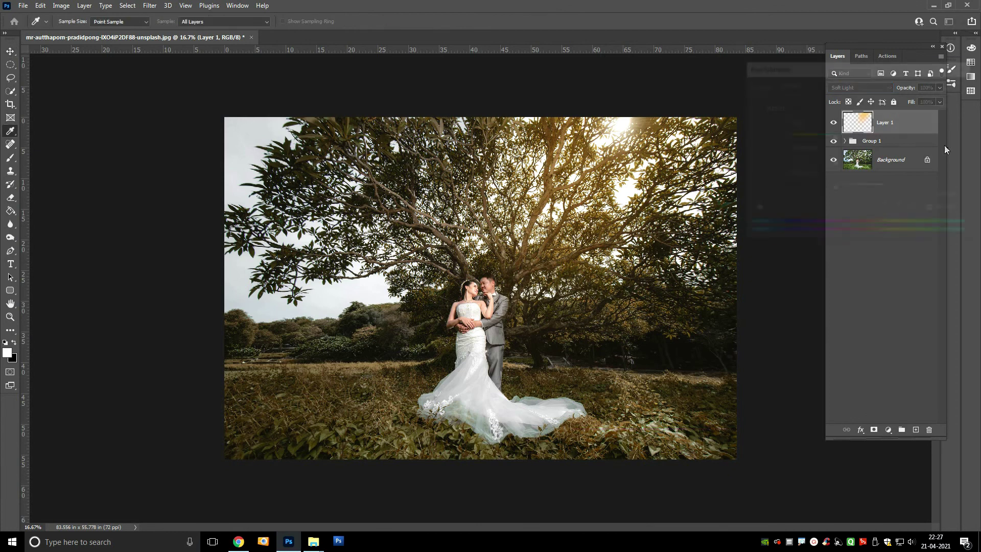
{"action": "mouse_move", "coordinate": [835, 137]}
{"action": "left_mouse_down"}
{"action": "mouse_move", "coordinate": [855, 141]}
{"action": "mouse_move", "coordinate": [819, 139]}
{"action": "mouse_move", "coordinate": [832, 143]}
{"action": "left_mouse_up"}
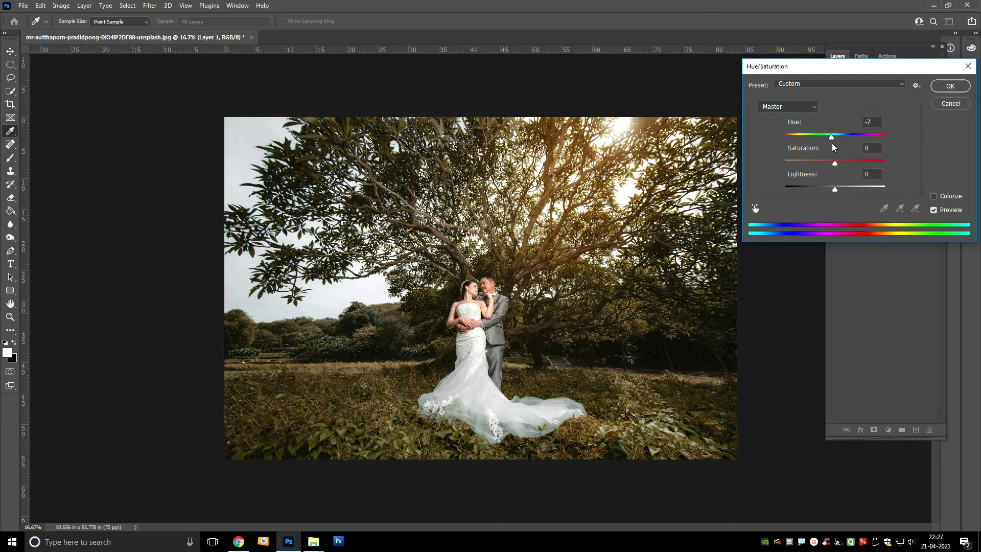
{"action": "key", "text": "ctrl+minus"}
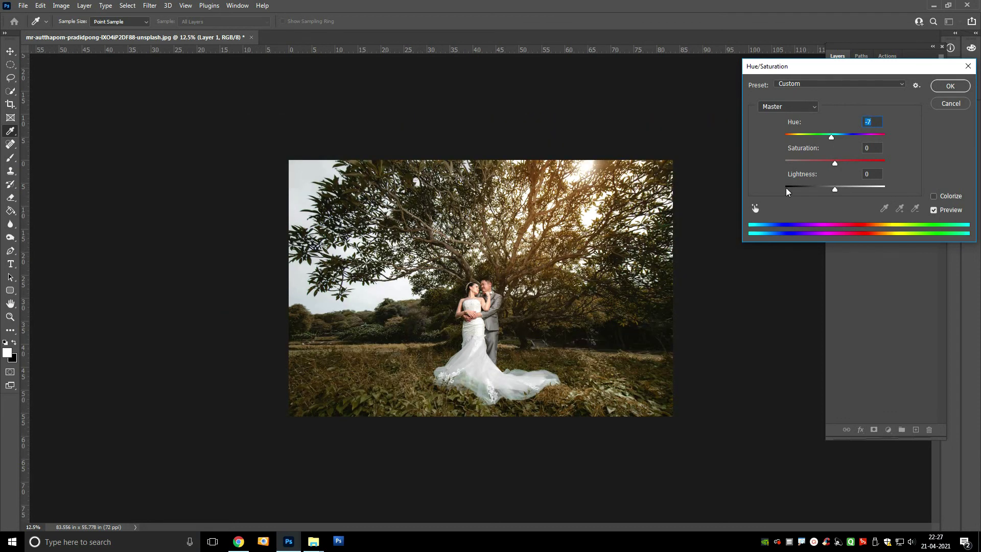
{"action": "left_click", "coordinate": [950, 87]}
- Enlarge the glow layer with Free Transform to about 116% width and 109% height
{"action": "key", "text": "v"}
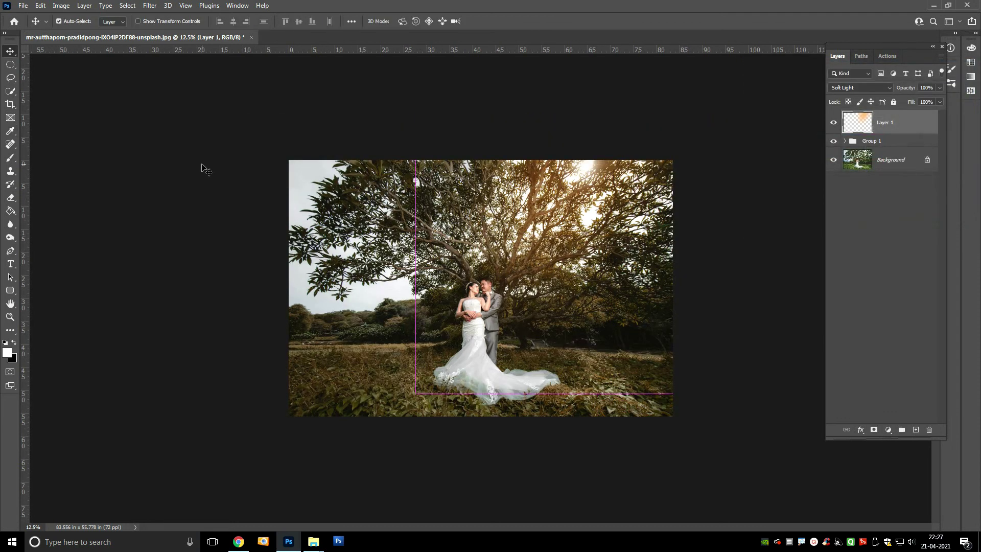
{"action": "left_click", "coordinate": [40, 6]}
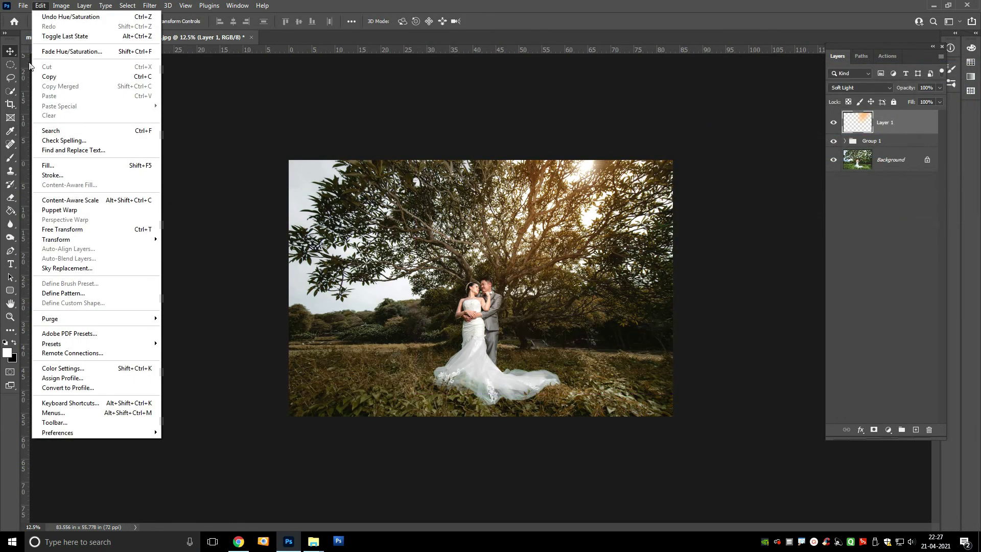
{"action": "left_click", "coordinate": [78, 230]}
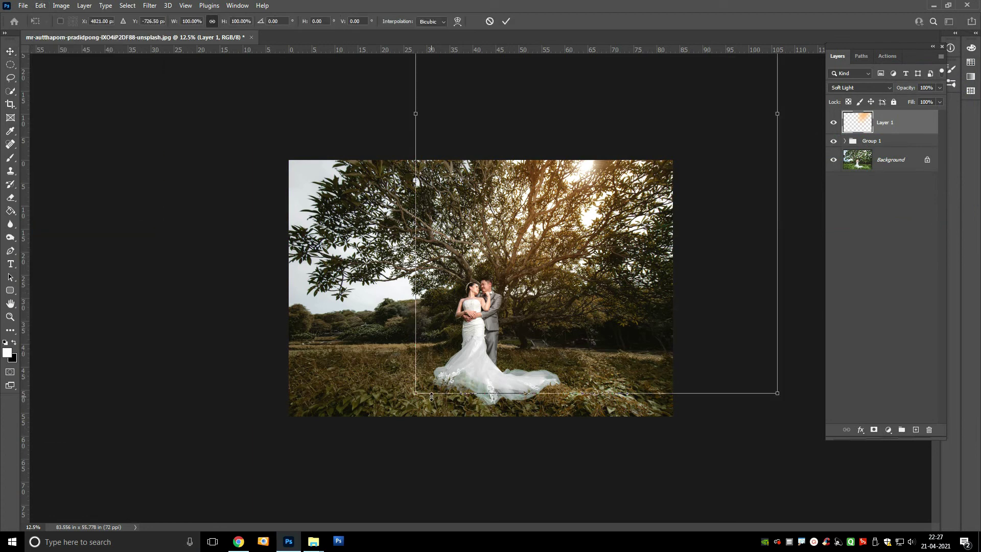
{"action": "left_click_drag", "start_coordinate": [415, 393], "coordinate": [387, 416]}
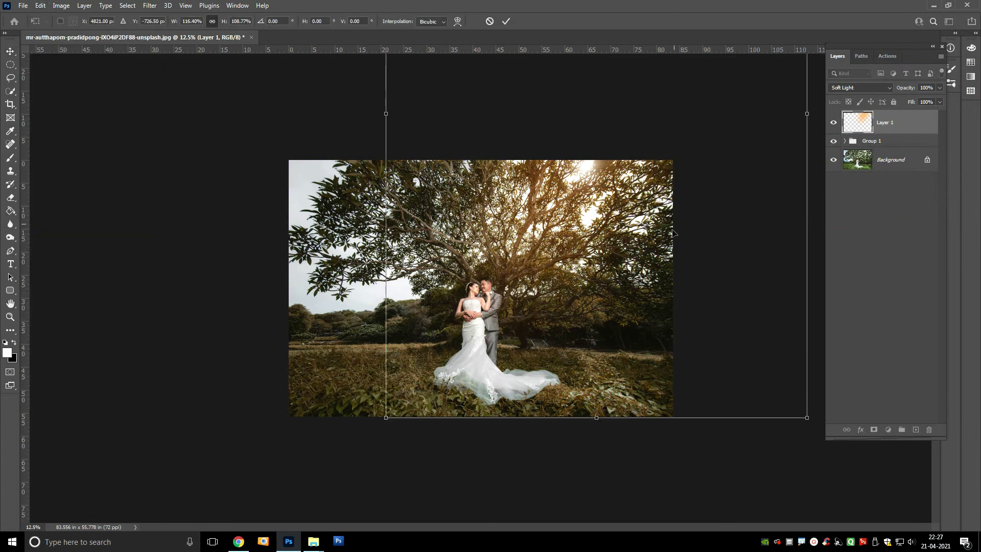
{"action": "key", "text": "Return"}
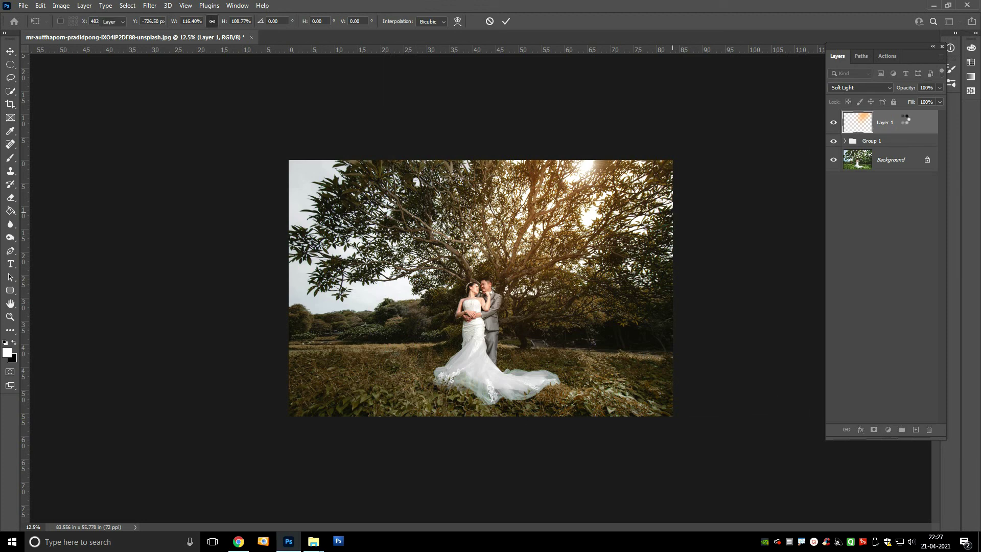
- Move the golden glow down through the tree toward the couple, and undo its red recoloring
{"action": "left_click_drag", "start_coordinate": [559, 215], "coordinate": [517, 273]}
{"action": "key", "text": "ctrl+0"}
{"action": "key", "text": "ctrl+plus"}
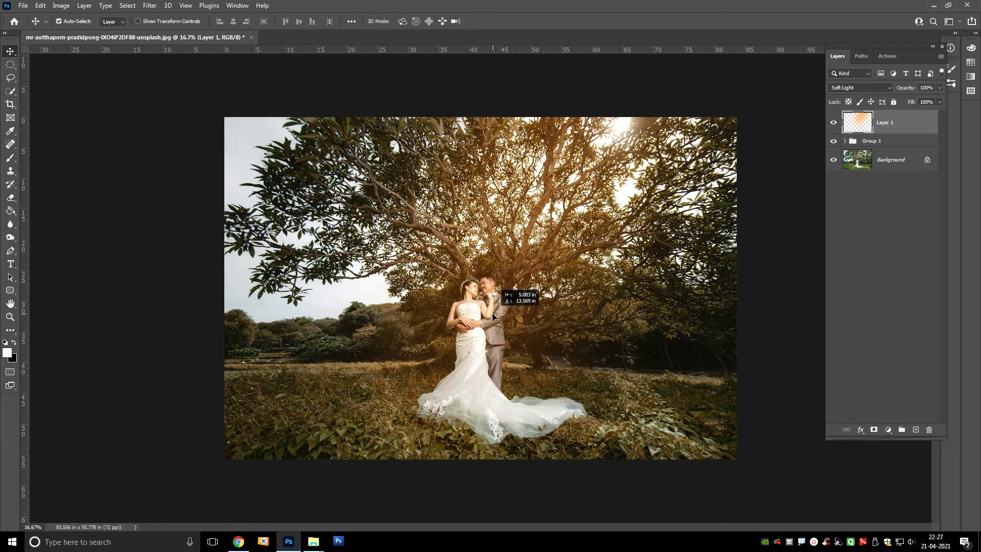
{"action": "left_click_drag", "start_coordinate": [494, 316], "coordinate": [538, 276]}
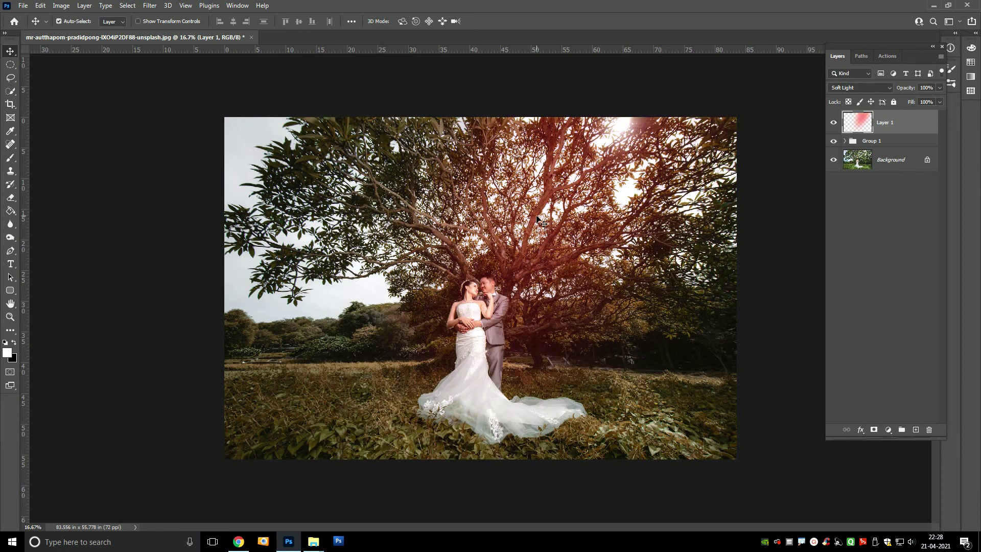
{"action": "key", "text": "ctrl+z"}
- Lower the white input level of the glow layer with Levels and reposition the glow over the branches near the couple
{"action": "key", "text": "ctrl+l"}
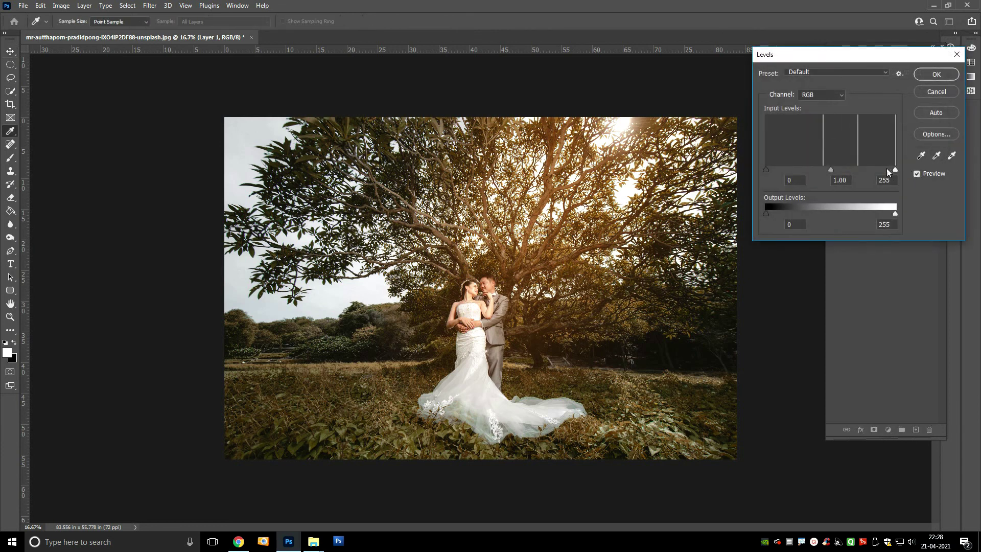
{"action": "left_click_drag", "start_coordinate": [895, 170], "coordinate": [823, 170]}
{"action": "left_click", "coordinate": [936, 74]}
{"action": "left_click_drag", "start_coordinate": [591, 210], "coordinate": [537, 243]}
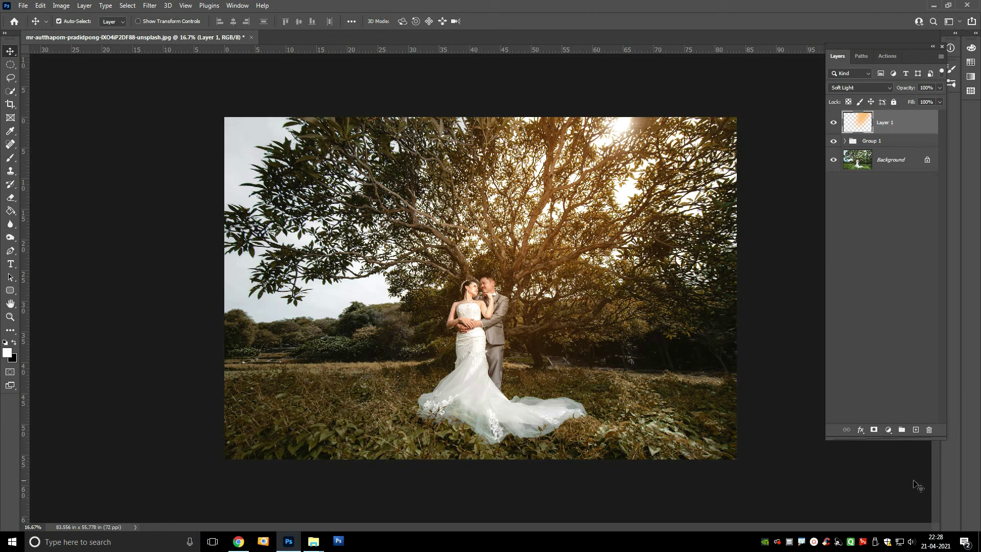
- Add an Exposure adjustment layer above the glow with exposure -0.11 and gamma correction 0.80
{"action": "left_click", "coordinate": [888, 430]}
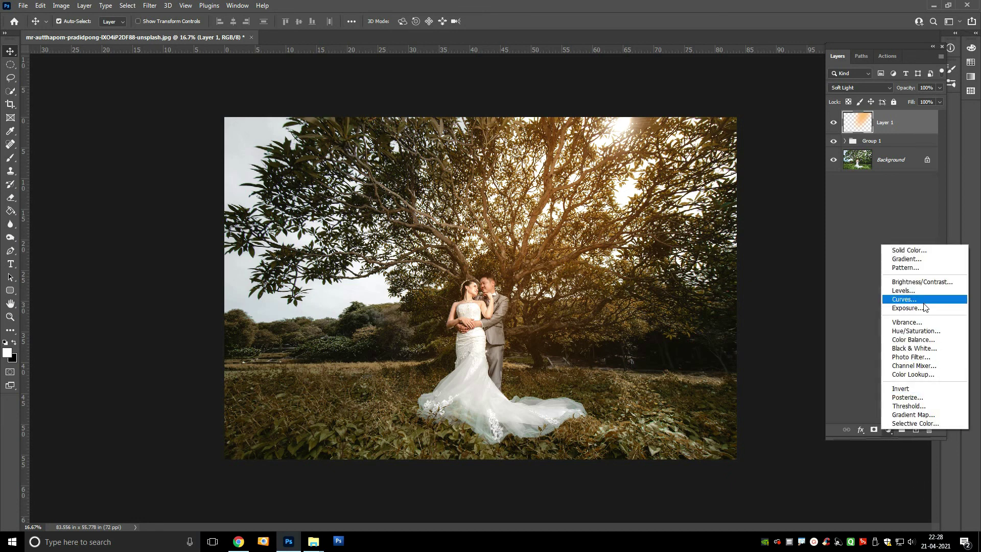
{"action": "left_click", "coordinate": [907, 308]}
{"action": "left_click_drag", "start_coordinate": [847, 220], "coordinate": [842, 220]}
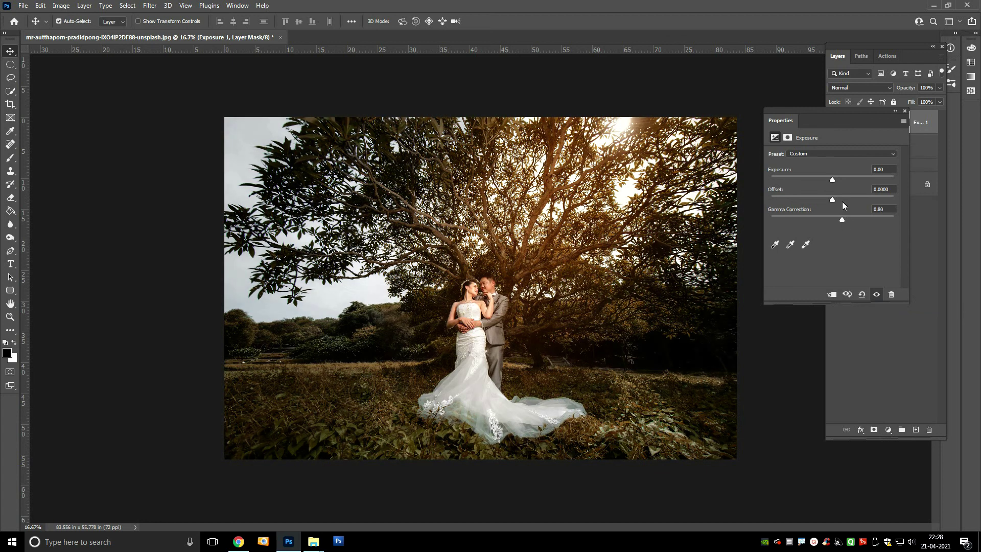
{"action": "left_click_drag", "start_coordinate": [832, 180], "coordinate": [832, 177]}
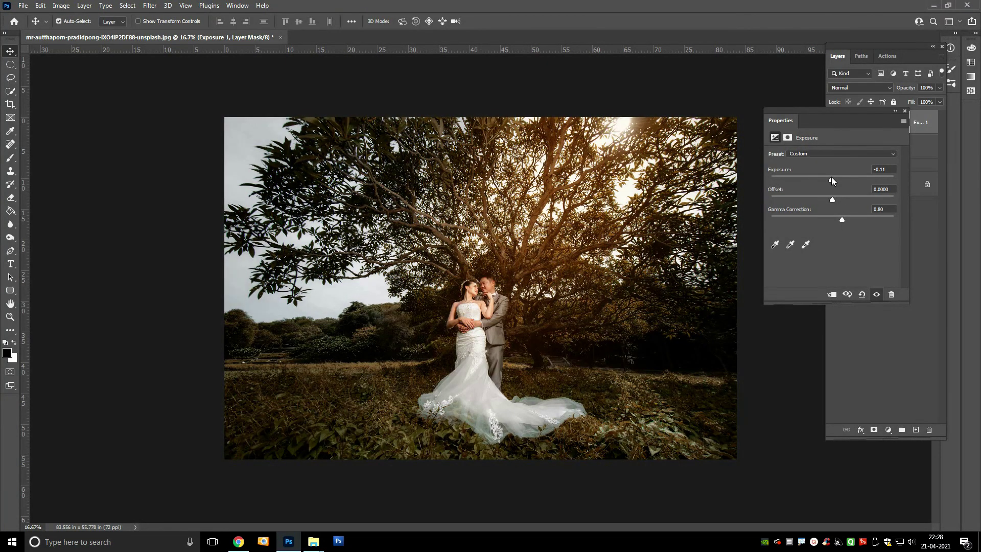
{"action": "left_click", "coordinate": [904, 111]}
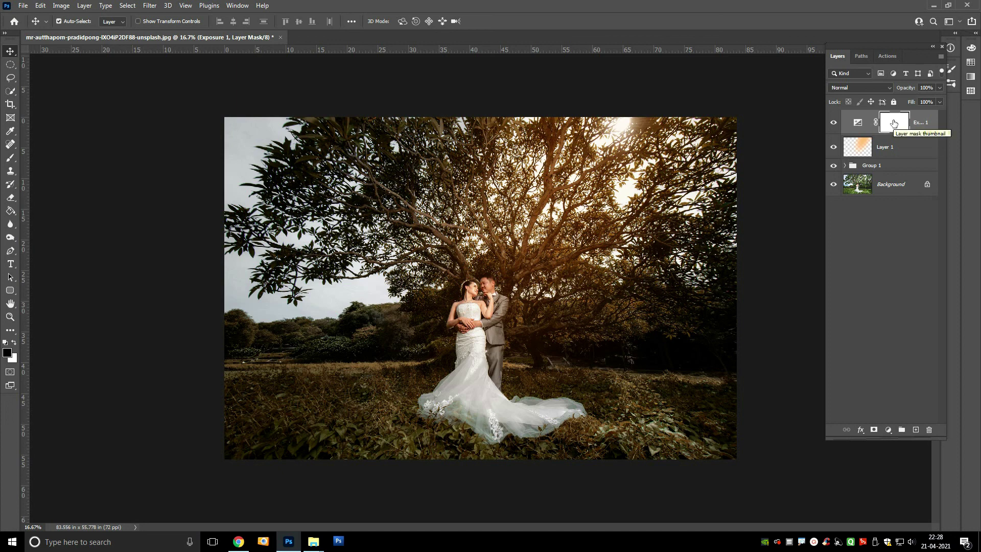
- Paint soft black on the Exposure mask over the sunlit branches and the couple, enlarging the brush to about 2900 px
{"action": "key", "text": "b"}
{"action": "mouse_move", "coordinate": [460, 245]}
{"action": "left_mouse_down"}
{"action": "mouse_move", "coordinate": [448, 328]}
{"action": "mouse_move", "coordinate": [470, 342]}
{"action": "left_mouse_up"}
{"action": "key", "text": "ctrl+z"}
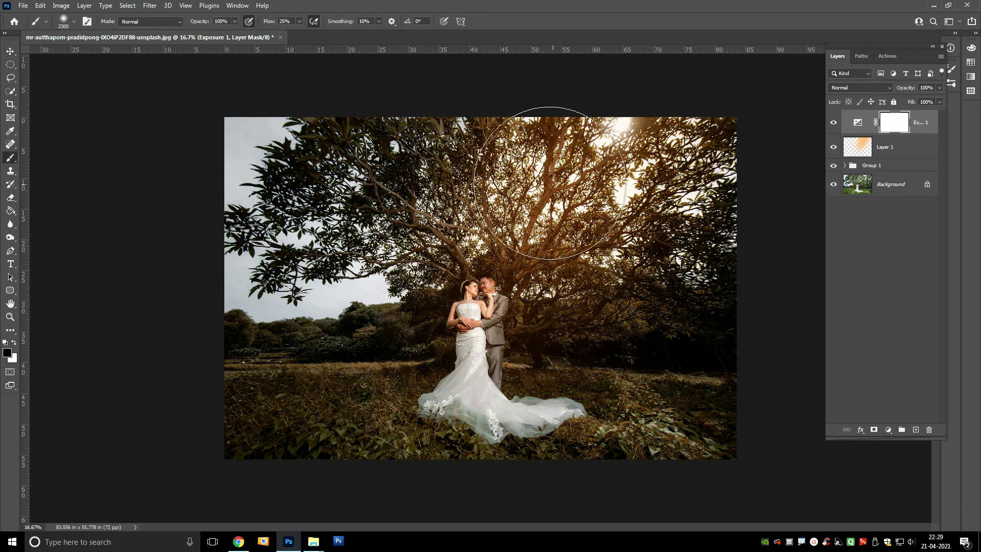
{"action": "key", "text": "bracketright"}
{"action": "left_click", "coordinate": [580, 151]}
{"action": "key", "text": "bracketright"}
{"action": "key", "text": "bracketright"}
{"action": "key", "text": "bracketright"}
{"action": "key", "text": "bracketright"}
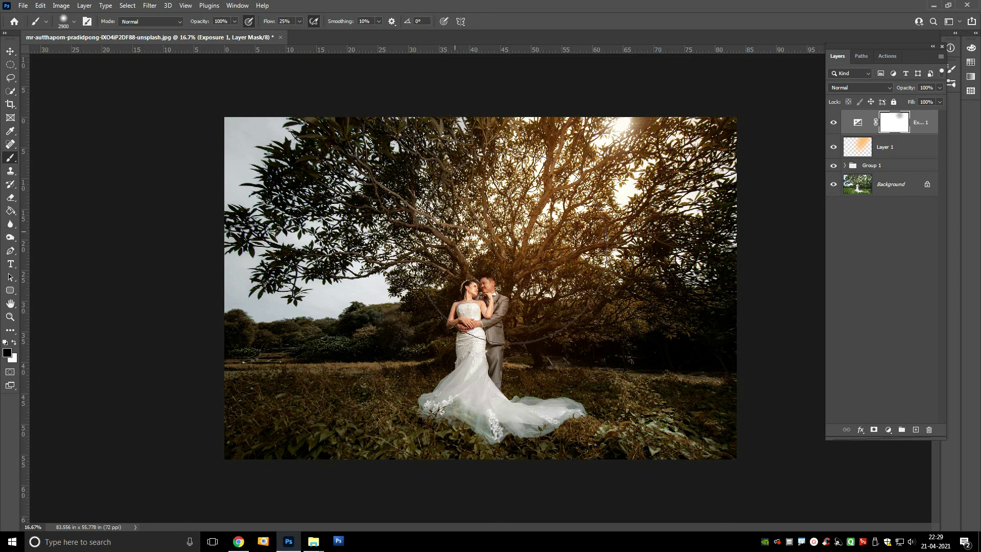
{"action": "left_click_drag", "start_coordinate": [493, 328], "coordinate": [536, 305]}
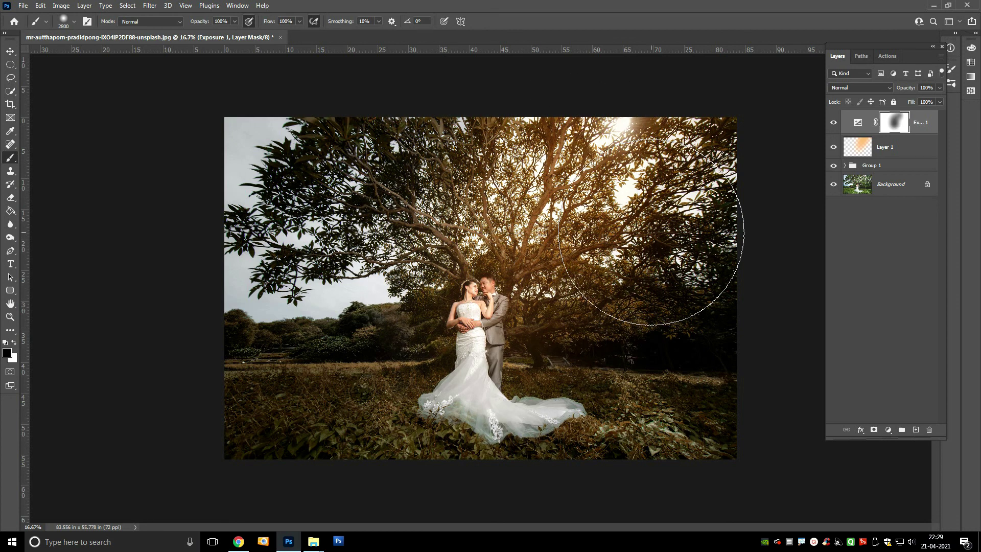
- Mask the Exposure effect more strongly over the couple with a soft black brush of about 2500 px at 100% flow
{"action": "key", "text": "bracketleft"}
{"action": "key", "text": "bracketleft"}
{"action": "key", "text": "bracketleft"}
{"action": "key", "text": "bracketleft"}
{"action": "key", "text": "bracketleft"}
{"action": "key", "text": "0"}
{"action": "left_click", "coordinate": [473, 331]}
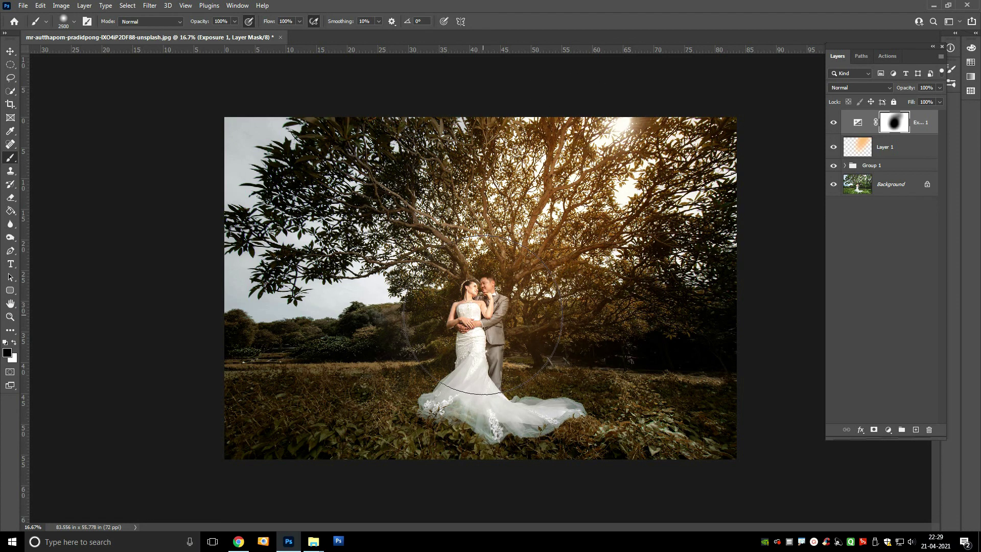
- Set the brush to 2600 px and 70% flow and mask the Exposure effect at the sunlit treetop
{"action": "key", "text": "7"}
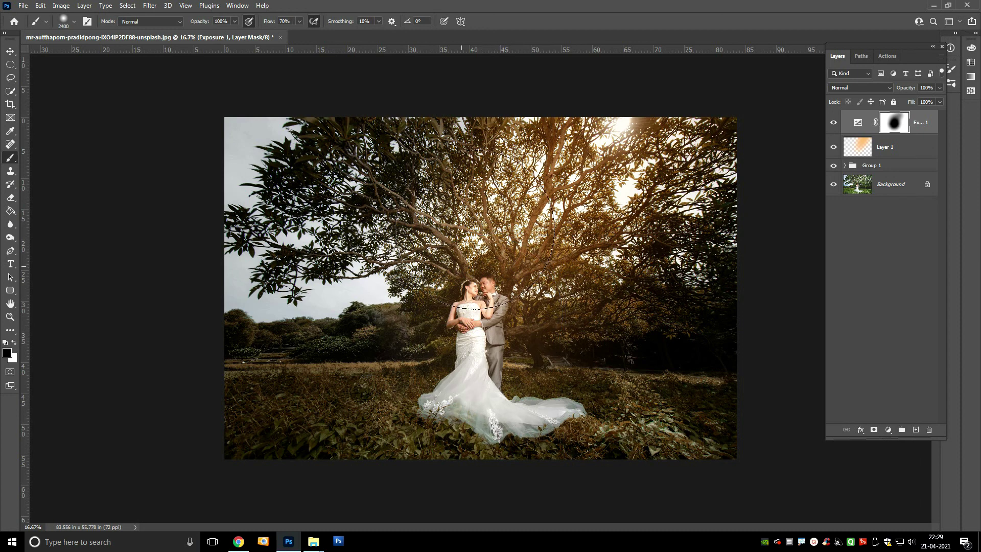
{"action": "key", "text": "bracketright"}
{"action": "key", "text": "bracketright"}
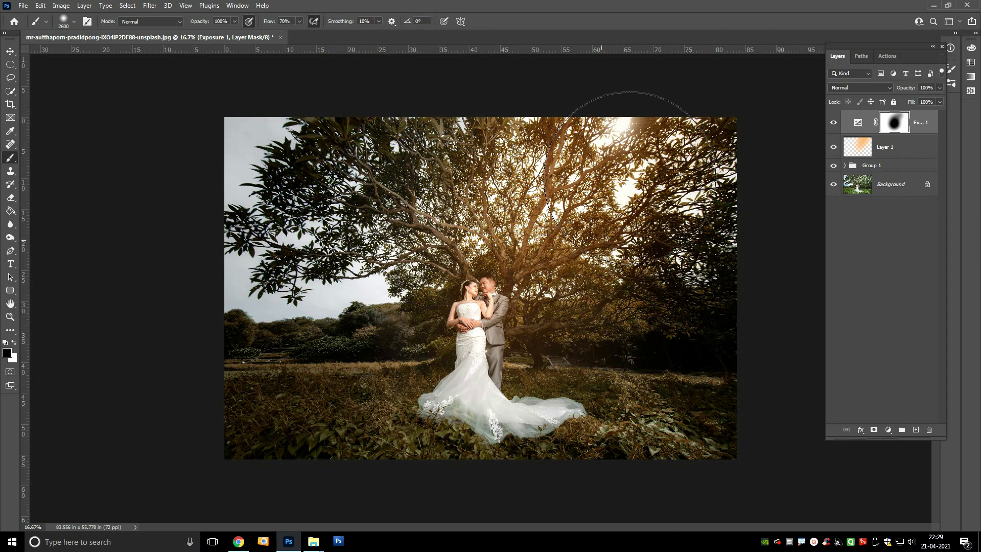
{"action": "left_click", "coordinate": [633, 171]}
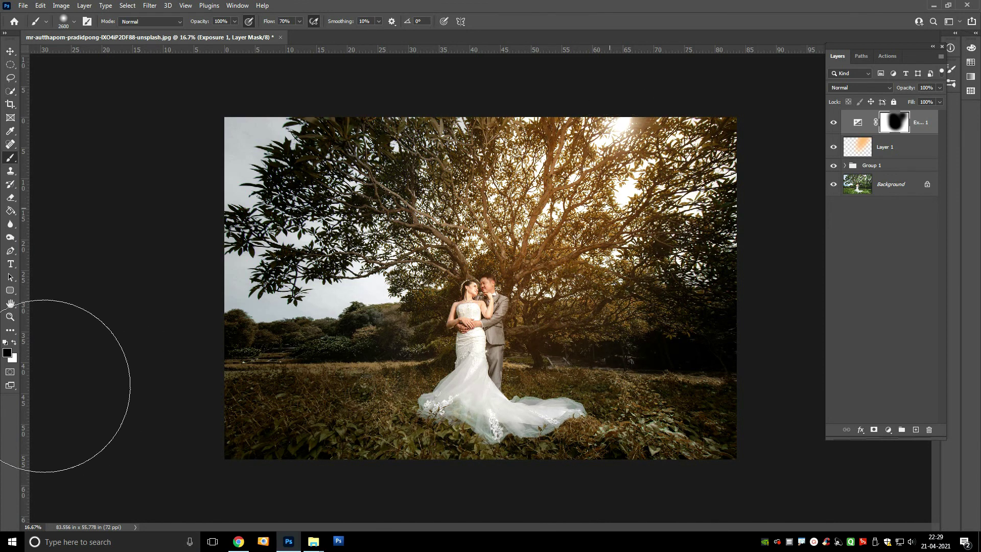
- Paint white on the Exposure mask over the left-hand branches, and black from the sunlit treetop down to the couple
{"action": "left_click", "coordinate": [14, 341]}
{"action": "mouse_move", "coordinate": [340, 223]}
{"action": "left_mouse_down"}
{"action": "mouse_move", "coordinate": [393, 154]}
{"action": "mouse_move", "coordinate": [373, 265]}
{"action": "left_mouse_up"}
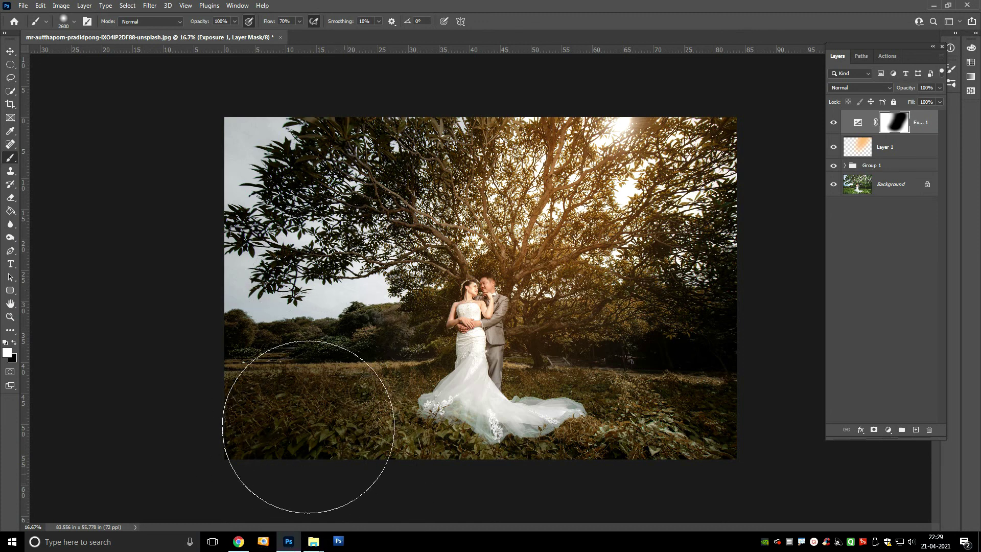
{"action": "key", "text": "x"}
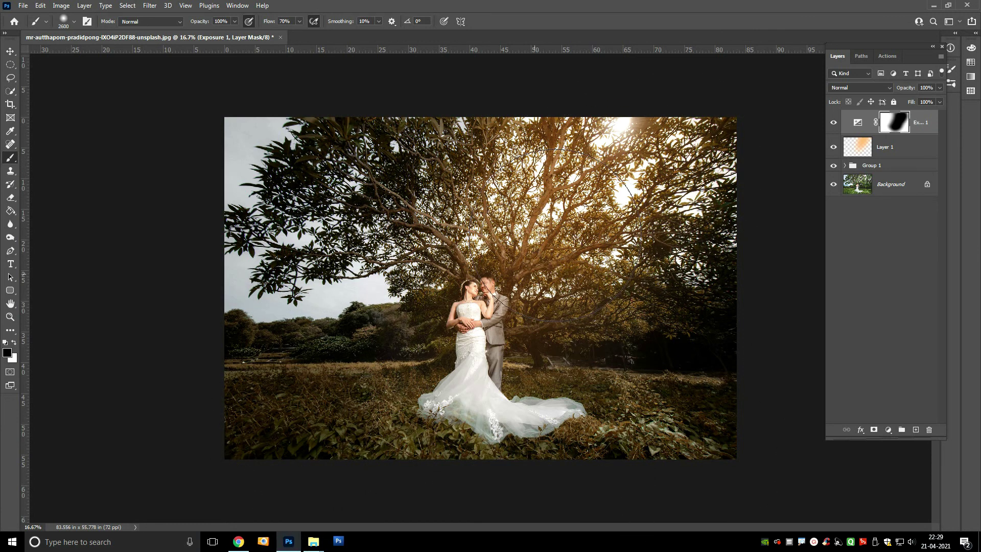
{"action": "mouse_move", "coordinate": [604, 206]}
{"action": "left_mouse_down"}
{"action": "mouse_move", "coordinate": [497, 292]}
{"action": "mouse_move", "coordinate": [476, 336]}
{"action": "mouse_move", "coordinate": [480, 309]}
{"action": "left_mouse_up"}
{"action": "key", "text": "ctrl+0"}
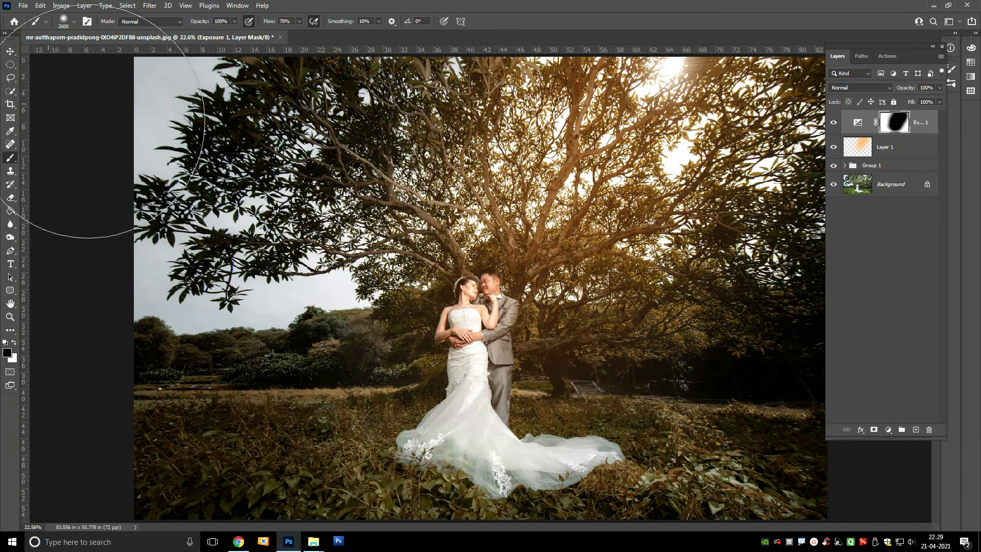
- Reposition the glow on Layer 1 slightly lower and to the right with Free Transform
{"action": "left_click", "coordinate": [10, 51]}
{"action": "left_click", "coordinate": [912, 149]}
{"action": "left_click_drag", "start_coordinate": [574, 258], "coordinate": [573, 300]}
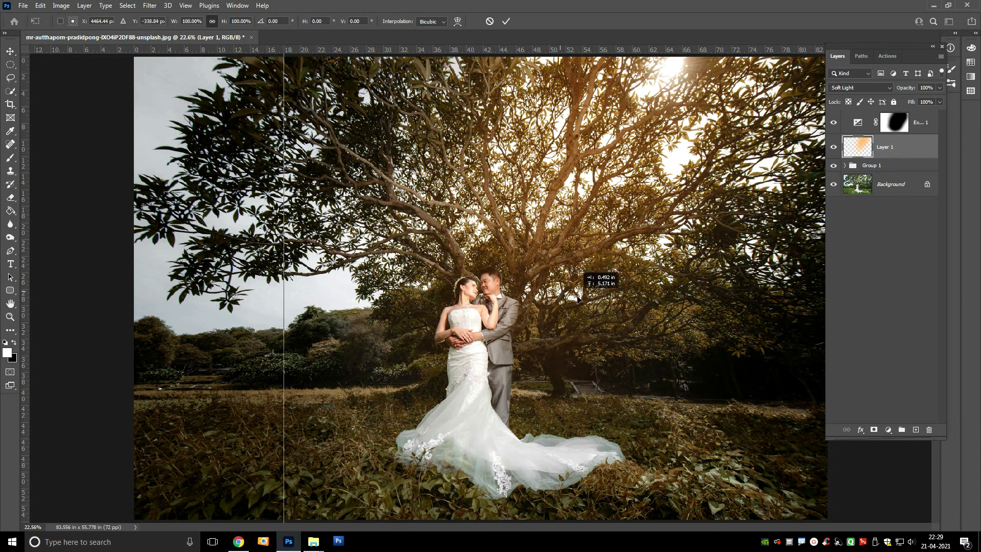
{"action": "key", "text": "ctrl+minus"}
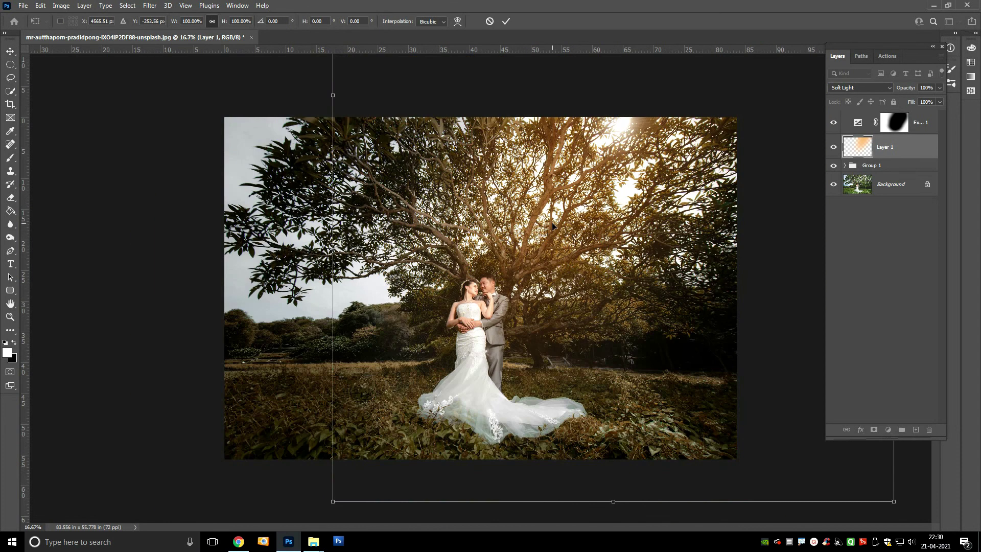
{"action": "key", "text": "Return"}
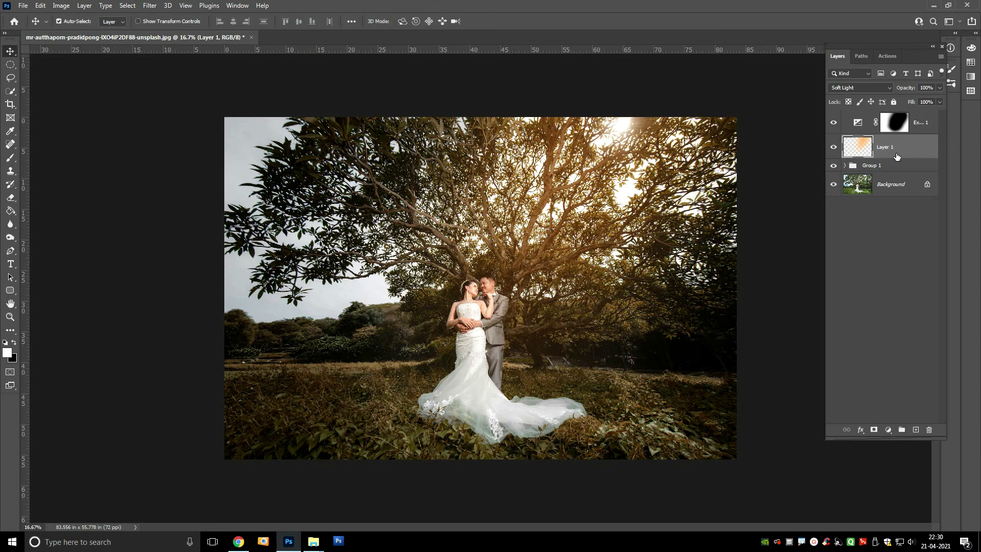
- Add a Color Lookup adjustment layer above the Exposure layer using the Fuji REALA 500D Kodak 2393 3D LUT
{"action": "left_click", "coordinate": [895, 123]}
{"action": "key", "text": "ctrl+0"}
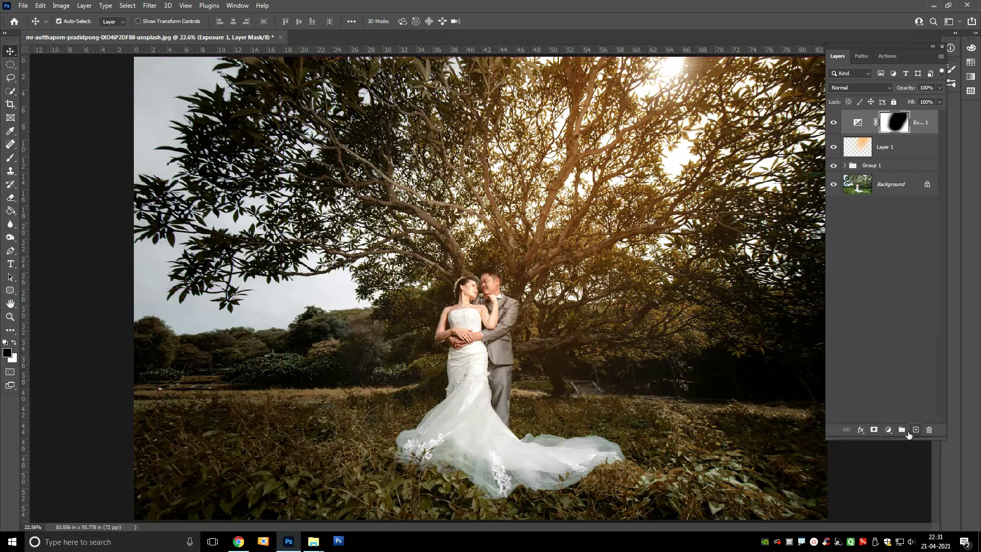
{"action": "left_click", "coordinate": [889, 429]}
{"action": "left_click", "coordinate": [914, 377]}
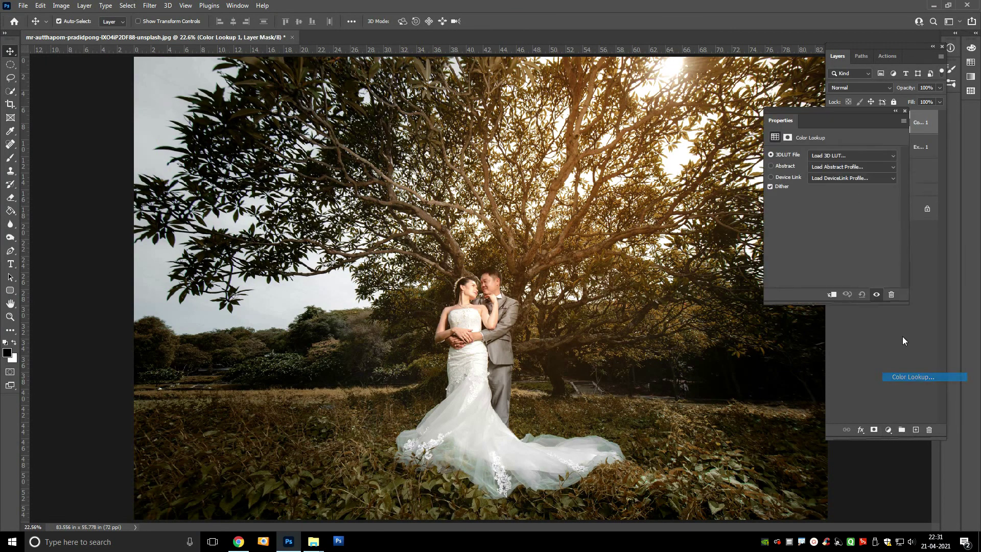
{"action": "left_click", "coordinate": [849, 156]}
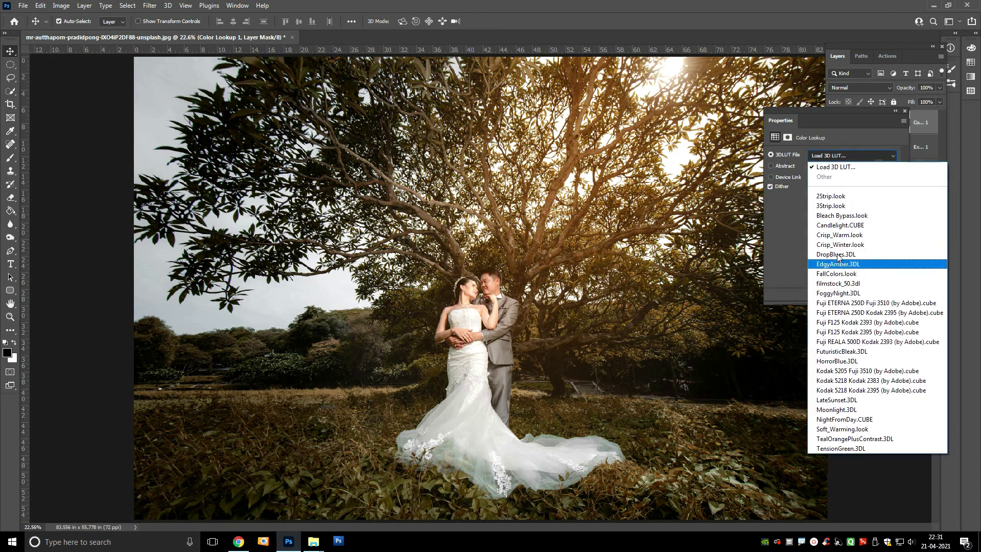
{"action": "left_click", "coordinate": [857, 342]}
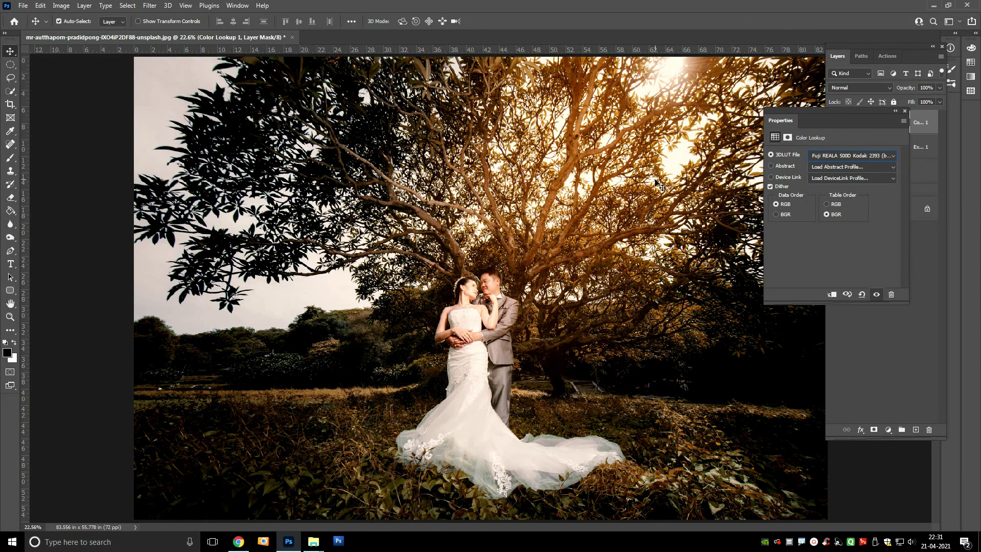
{"action": "left_click", "coordinate": [903, 111]}
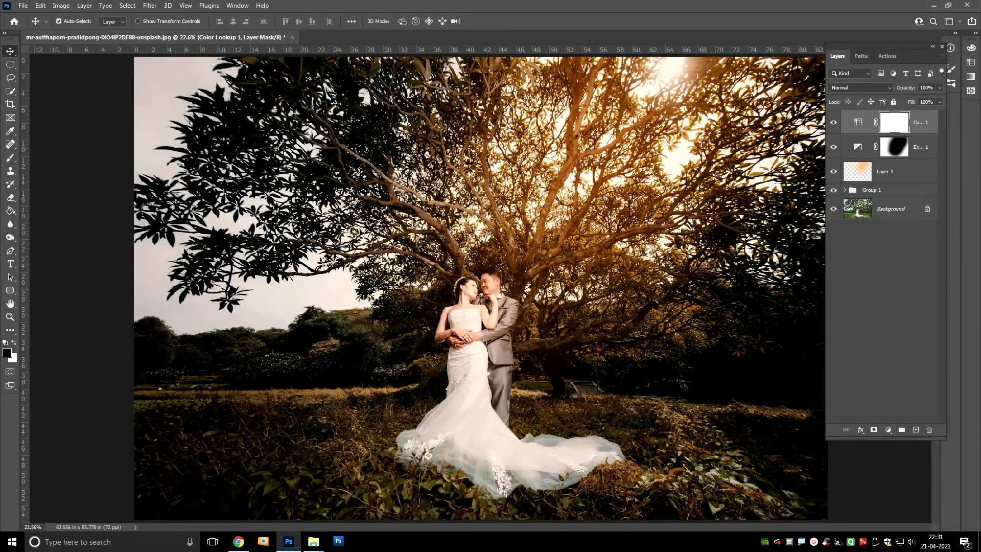
- Reduce the opacity of the Color Lookup layer to soften the film look
{"action": "left_click_drag", "start_coordinate": [907, 89], "coordinate": [897, 91]}
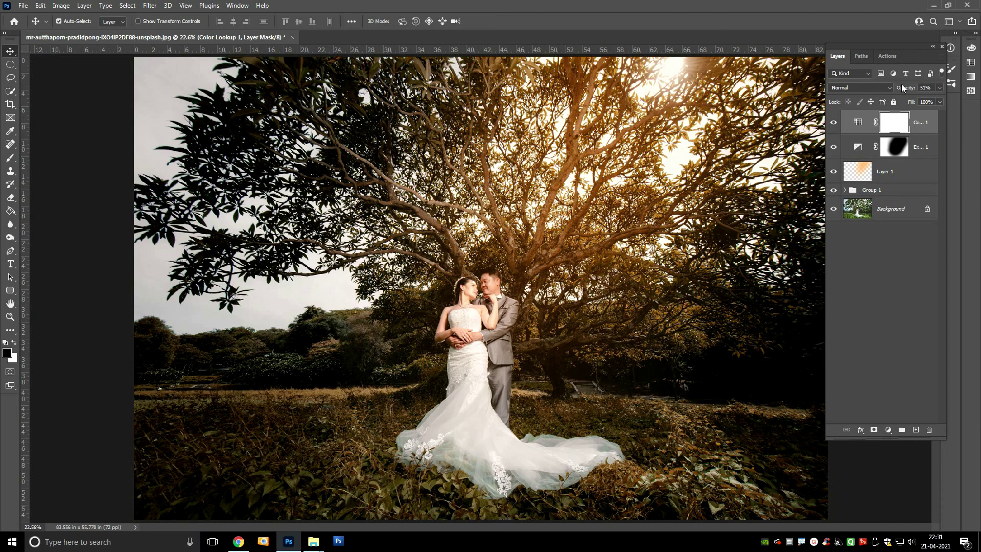
{"action": "left_click_drag", "start_coordinate": [905, 90], "coordinate": [935, 90]}
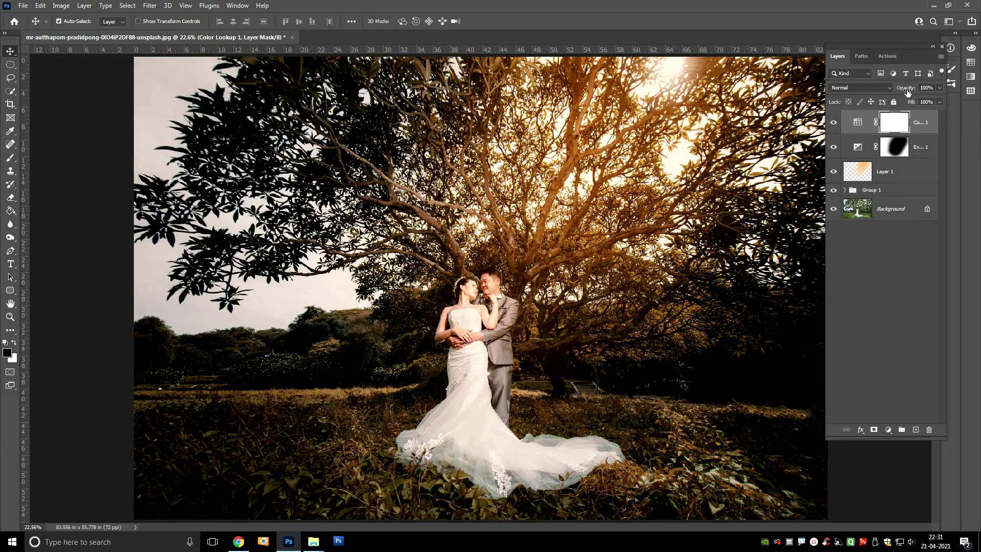
{"action": "left_click_drag", "start_coordinate": [907, 90], "coordinate": [896, 94]}
{"action": "left_click_drag", "start_coordinate": [909, 88], "coordinate": [900, 89]}
- Set the opacity of the orange glow on Layer 1 to 80%
{"action": "left_click", "coordinate": [900, 179]}
{"action": "key", "text": "x"}
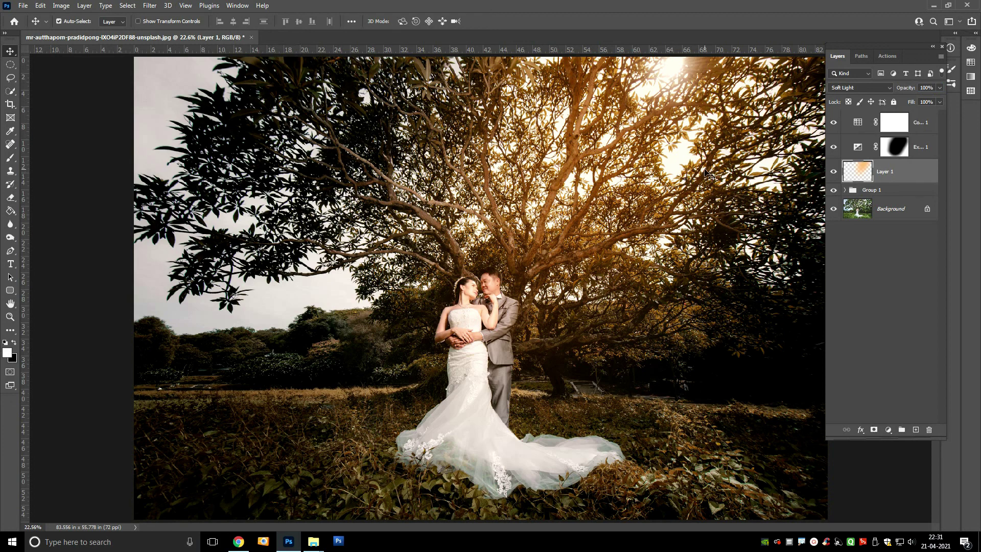
{"action": "key", "text": "7"}
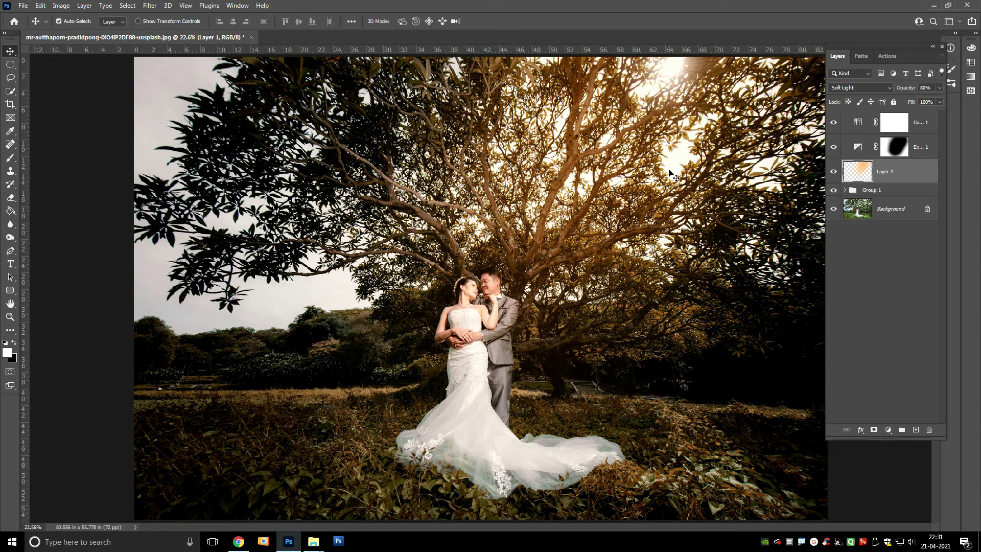
- Add an empty Overlay layer above the Color Lookup layer and prepare a soft black brush of 80 px with 50% flow
{"action": "left_click", "coordinate": [11, 160]}
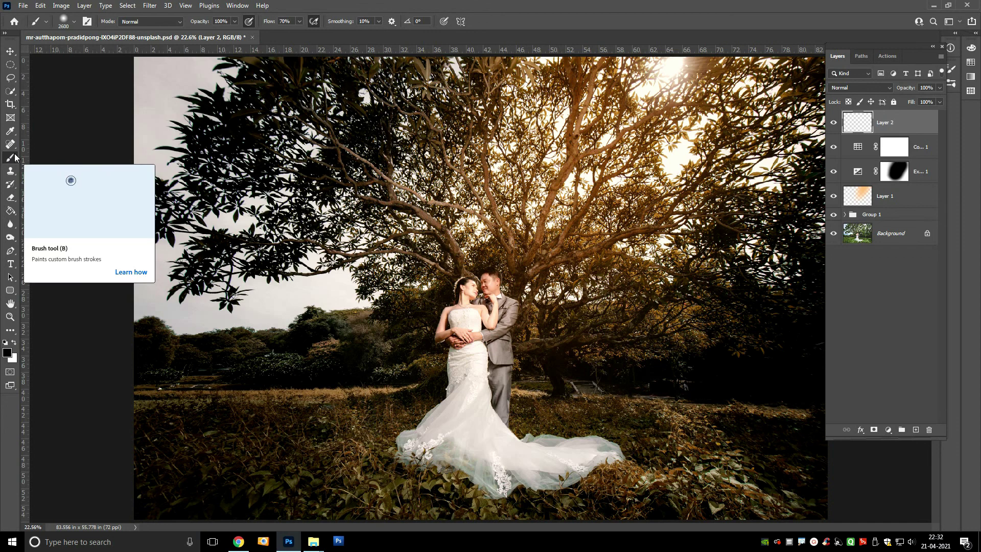
{"action": "key", "text": "bracketleft"}
{"action": "key", "text": "bracketleft"}
{"action": "key", "text": "bracketleft"}
{"action": "key", "text": "bracketleft"}
{"action": "key", "text": "bracketleft"}
{"action": "key", "text": "bracketleft"}
{"action": "key", "text": "bracketleft"}
{"action": "key", "text": "bracketleft"}
{"action": "key", "text": "bracketleft"}
{"action": "key", "text": "bracketleft"}
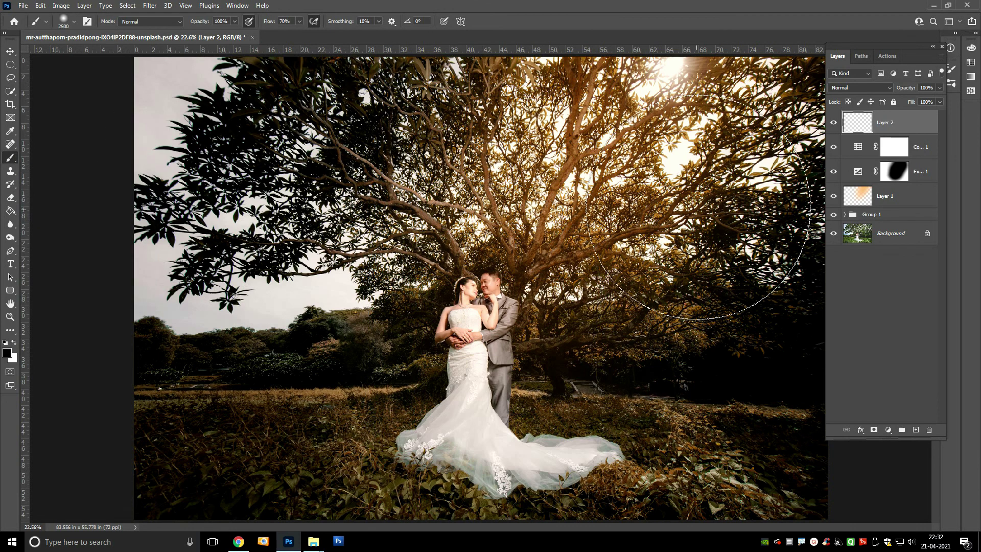
{"action": "key", "text": "bracketleft"}
{"action": "key", "text": "bracketleft"}
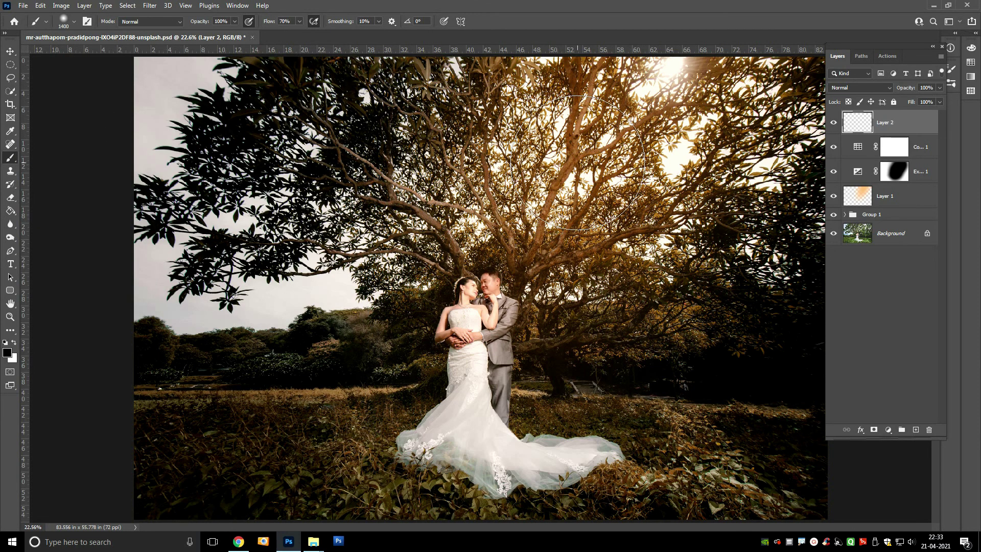
{"action": "key", "text": "bracketleft"}
{"action": "key", "text": "bracketleft"}
{"action": "key", "text": "bracketleft"}
{"action": "key", "text": "bracketleft"}
{"action": "key", "text": "bracketleft"}
{"action": "key", "text": "bracketleft"}
{"action": "key", "text": "bracketleft"}
{"action": "key", "text": "bracketleft"}
{"action": "key", "text": "bracketleft"}
{"action": "key", "text": "bracketleft"}
{"action": "key", "text": "bracketleft"}
{"action": "key", "text": "bracketleft"}
{"action": "key", "text": "bracketleft"}
{"action": "key", "text": "bracketleft"}
{"action": "key", "text": "shift+3"}
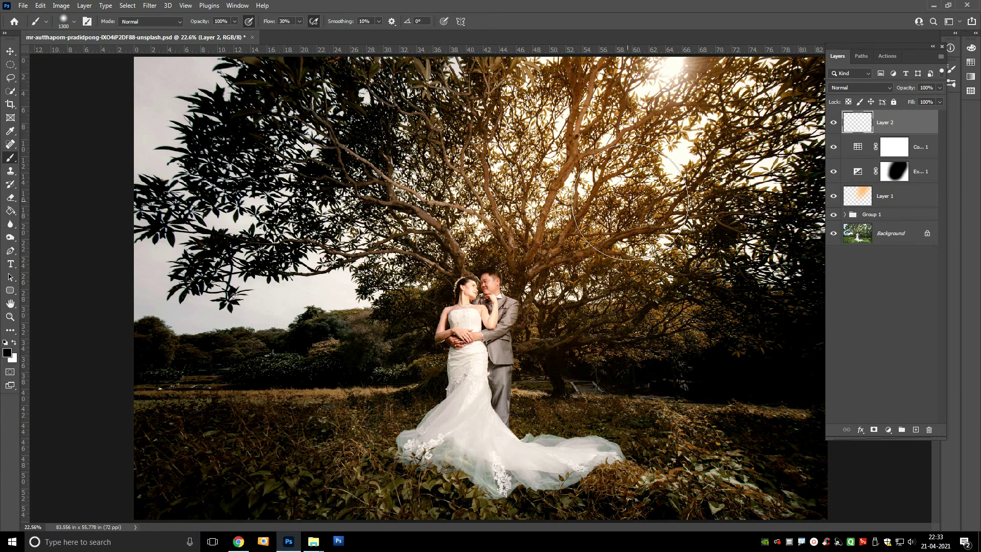
{"action": "key", "text": "bracketleft"}
{"action": "key", "text": "bracketleft"}
{"action": "key", "text": "bracketleft"}
{"action": "key", "text": "bracketleft"}
{"action": "key", "text": "bracketleft"}
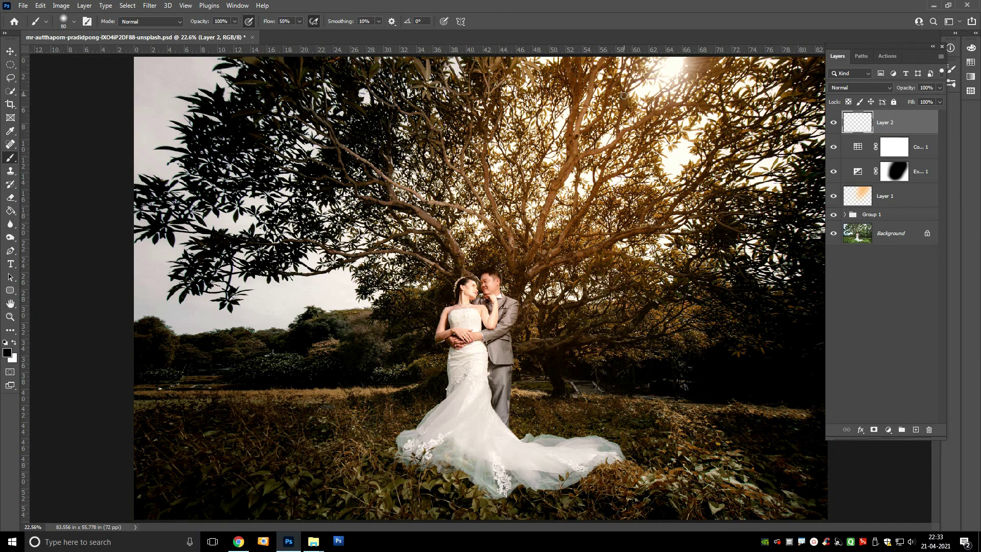
{"action": "left_click", "coordinate": [854, 88]}
{"action": "left_click", "coordinate": [861, 211]}
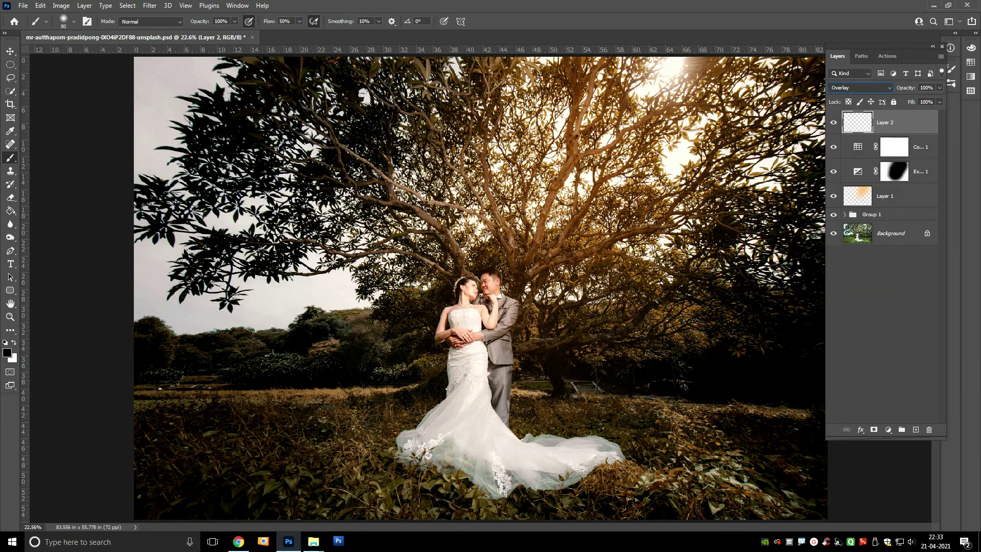
- Paint black strokes at 10% flow along the tree's trunk and main branches on Layer 2 to deepen their shadows
{"action": "left_click_drag", "start_coordinate": [589, 77], "coordinate": [589, 107]}
{"action": "key", "text": "ctrl+z"}
{"action": "mouse_move", "coordinate": [584, 81]}
{"action": "left_mouse_down"}
{"action": "mouse_move", "coordinate": [591, 74]}
{"action": "mouse_move", "coordinate": [574, 156]}
{"action": "mouse_move", "coordinate": [527, 266]}
{"action": "left_mouse_up"}
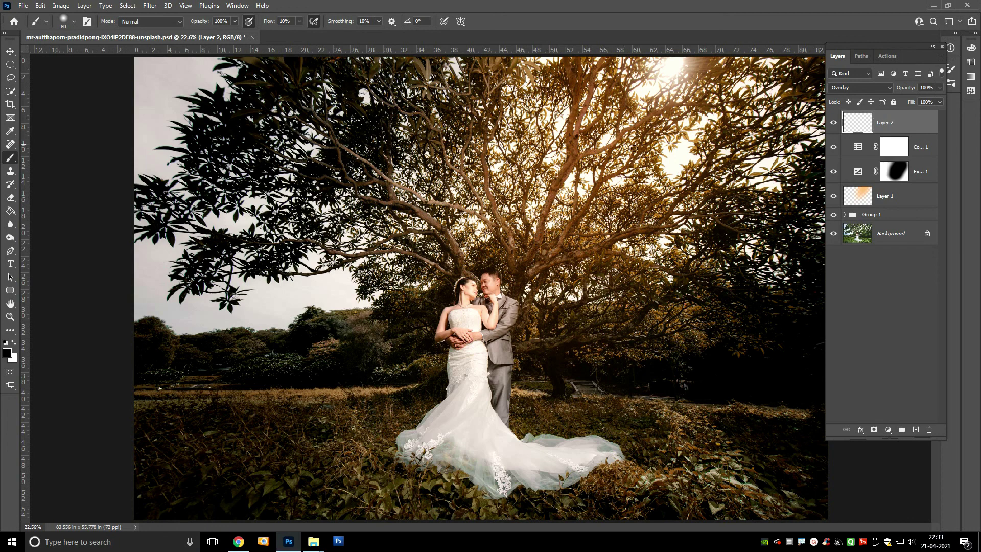
{"action": "left_click_drag", "start_coordinate": [658, 115], "coordinate": [576, 163]}
{"action": "mouse_move", "coordinate": [486, 152]}
{"action": "left_mouse_down"}
{"action": "mouse_move", "coordinate": [486, 191]}
{"action": "mouse_move", "coordinate": [515, 263]}
{"action": "left_mouse_up"}
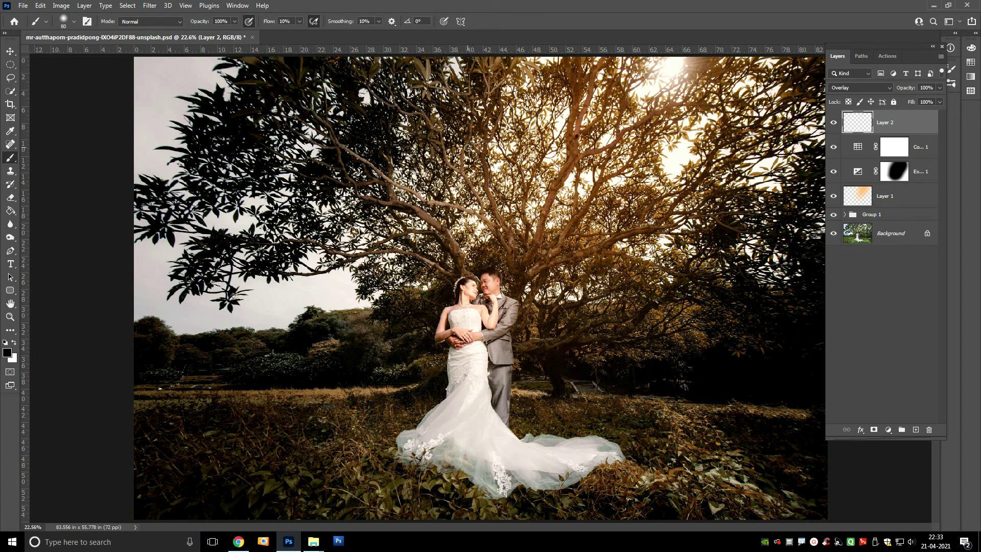
{"action": "mouse_move", "coordinate": [468, 148]}
{"action": "left_mouse_down"}
{"action": "mouse_move", "coordinate": [464, 176]}
{"action": "mouse_move", "coordinate": [506, 248]}
{"action": "left_mouse_up"}
{"action": "mouse_move", "coordinate": [363, 161]}
{"action": "left_mouse_down"}
{"action": "mouse_move", "coordinate": [506, 230]}
{"action": "mouse_move", "coordinate": [433, 234]}
{"action": "mouse_move", "coordinate": [368, 200]}
{"action": "left_mouse_up"}
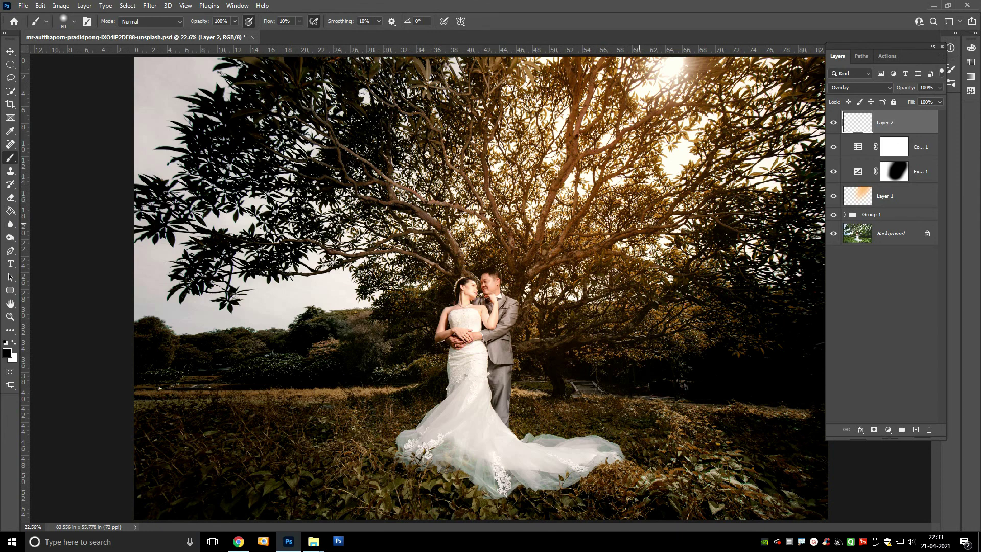
{"action": "left_click_drag", "start_coordinate": [593, 87], "coordinate": [532, 257]}
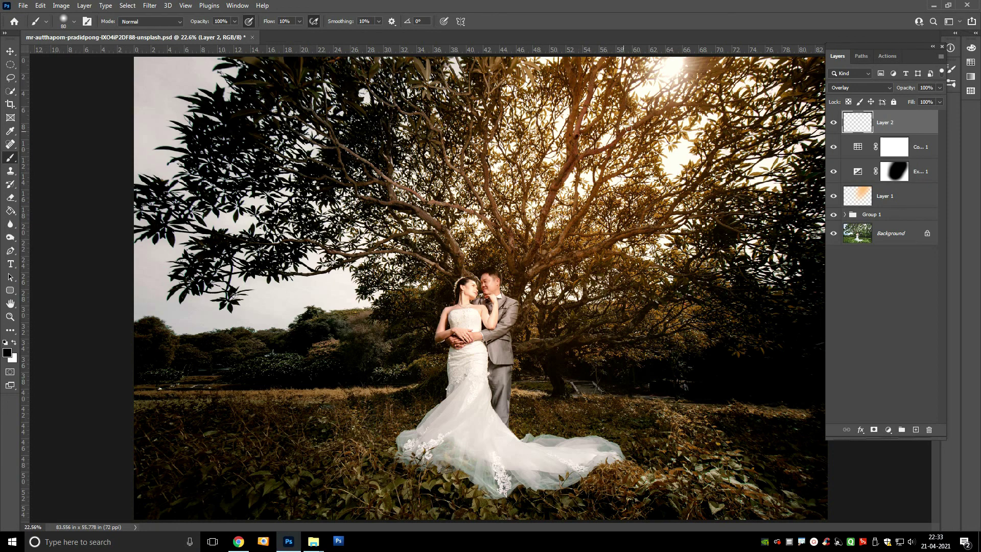
{"action": "mouse_move", "coordinate": [602, 170]}
{"action": "left_mouse_down"}
{"action": "mouse_move", "coordinate": [524, 281]}
{"action": "mouse_move", "coordinate": [547, 262]}
{"action": "mouse_move", "coordinate": [520, 238]}
{"action": "mouse_move", "coordinate": [516, 268]}
{"action": "mouse_move", "coordinate": [486, 163]}
{"action": "left_mouse_up"}
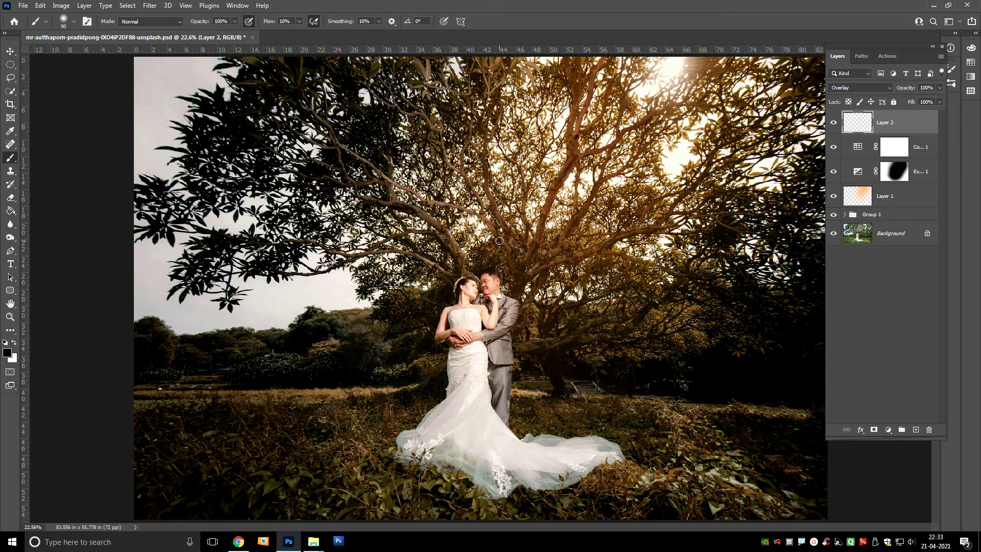
{"action": "left_click_drag", "start_coordinate": [500, 238], "coordinate": [463, 153]}
{"action": "key", "text": "bracketleft"}
{"action": "left_click_drag", "start_coordinate": [483, 223], "coordinate": [347, 157]}
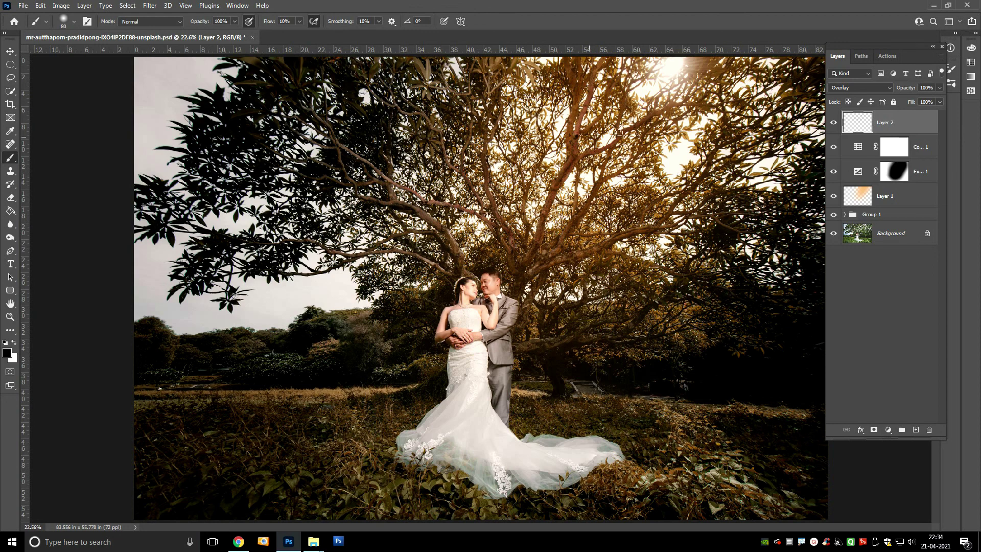
- Group Layer 2, Color Lookup, Exposure, Layer 1 and Group 1 into one group above the Background
{"action": "key", "text": "z"}
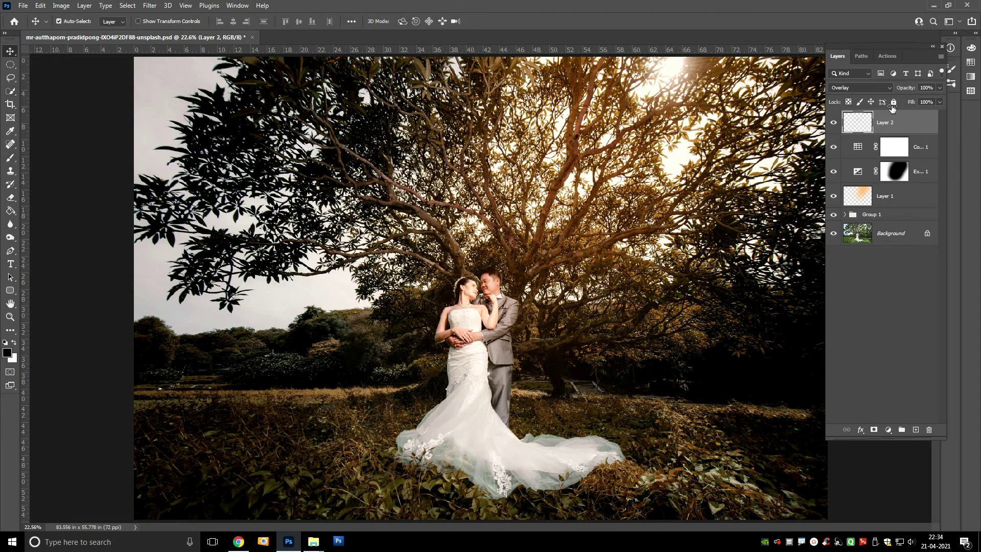
{"action": "left_click_drag", "start_coordinate": [408, 248], "coordinate": [534, 341]}
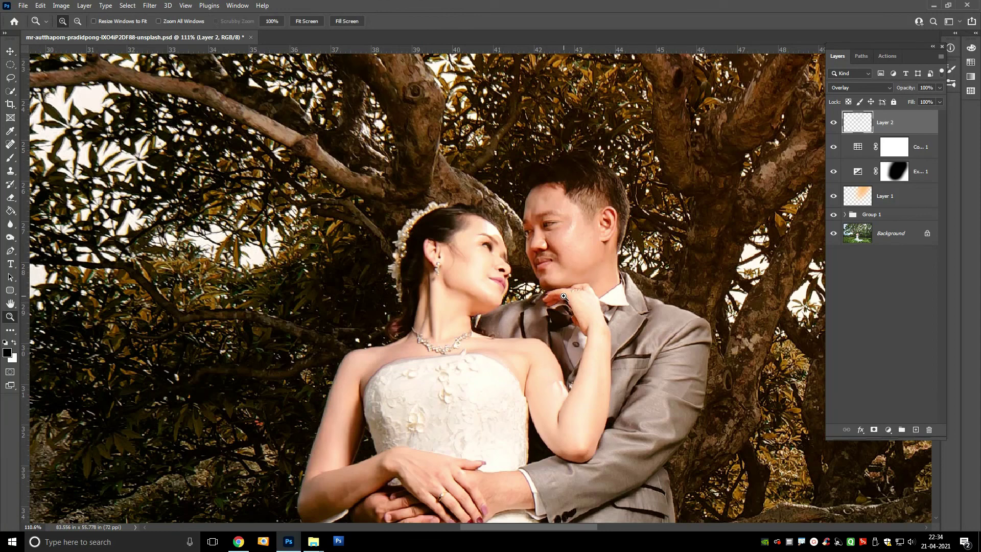
{"action": "right_click", "coordinate": [565, 280]}
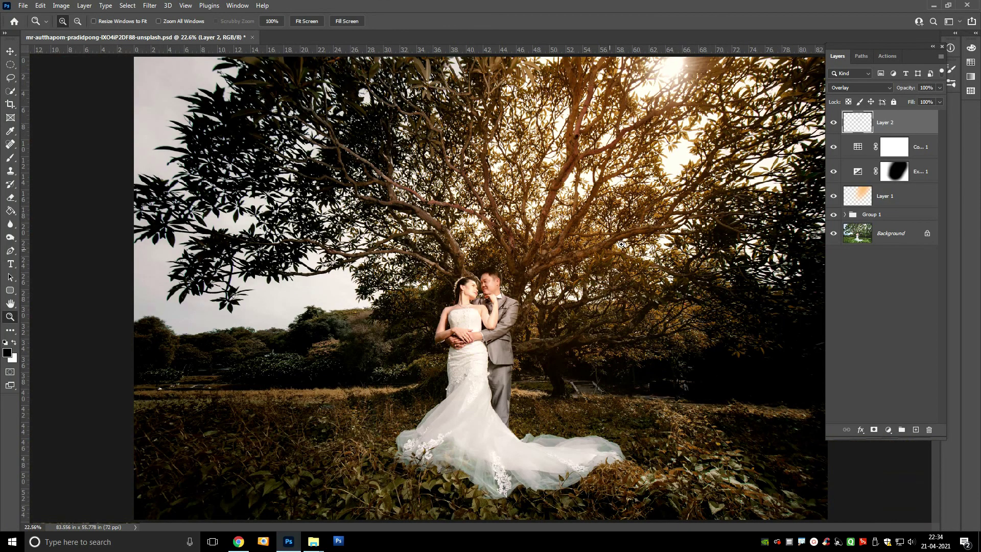
{"action": "key", "text": "v"}
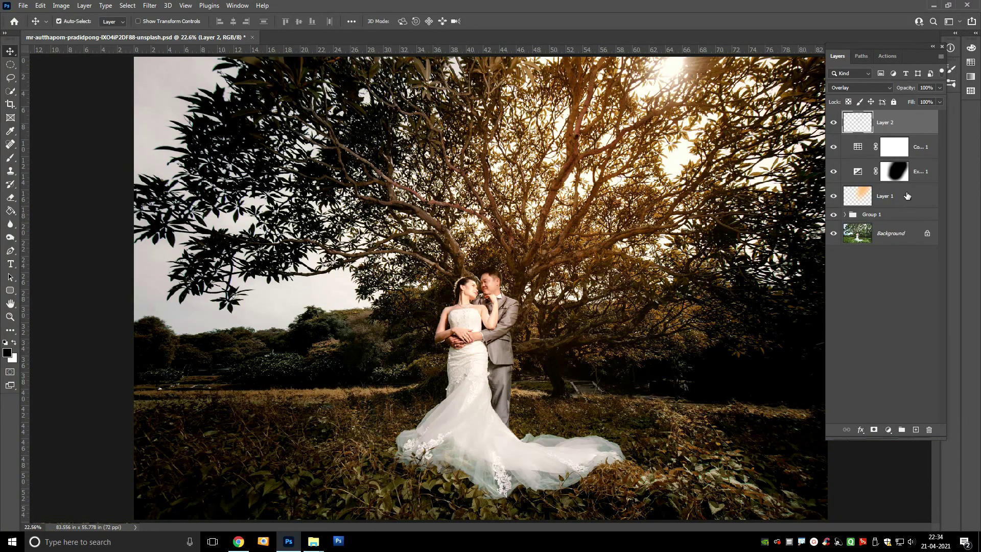
{"action": "left_click", "coordinate": [897, 215], "text": "shift"}
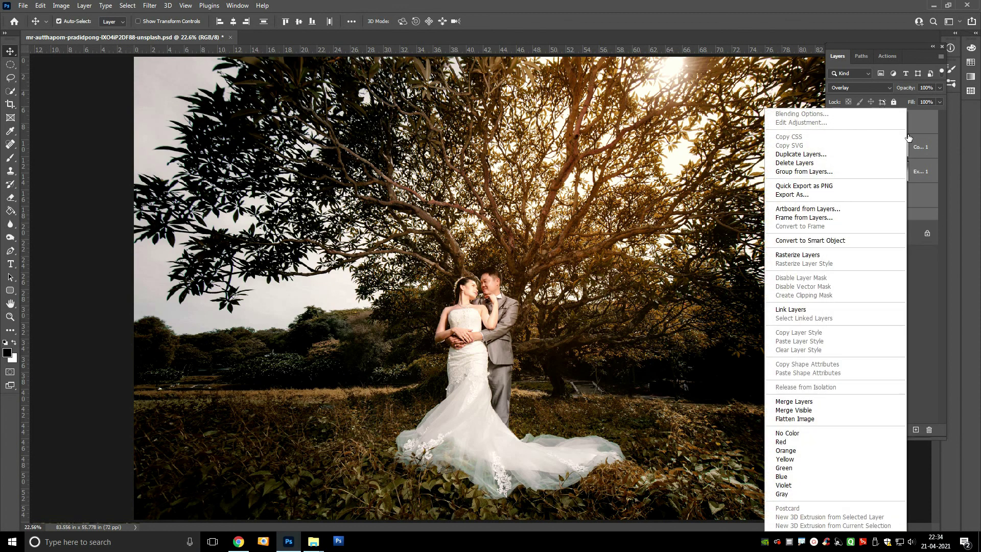
{"action": "right_click", "coordinate": [904, 214]}
{"action": "left_click", "coordinate": [827, 172]}
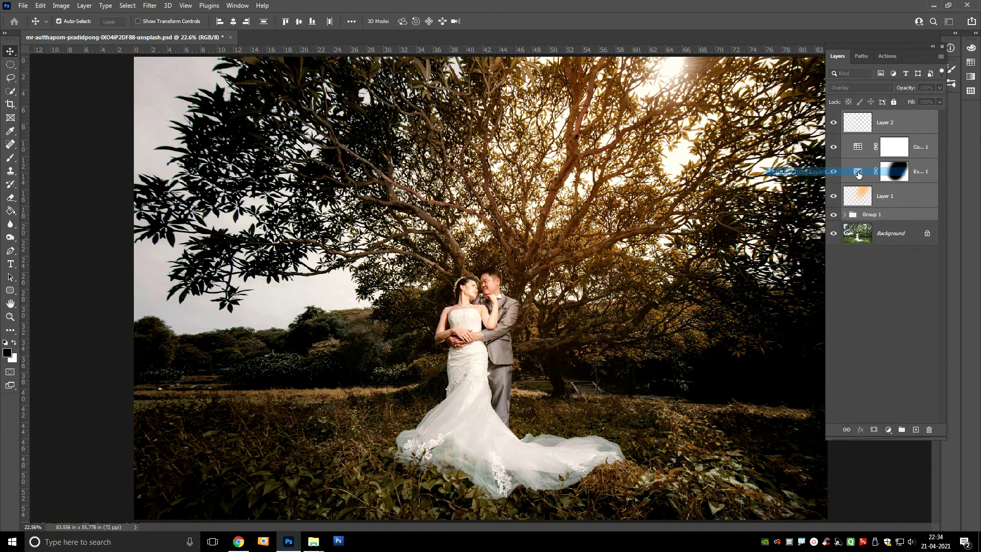
{"action": "left_click", "coordinate": [572, 165]}
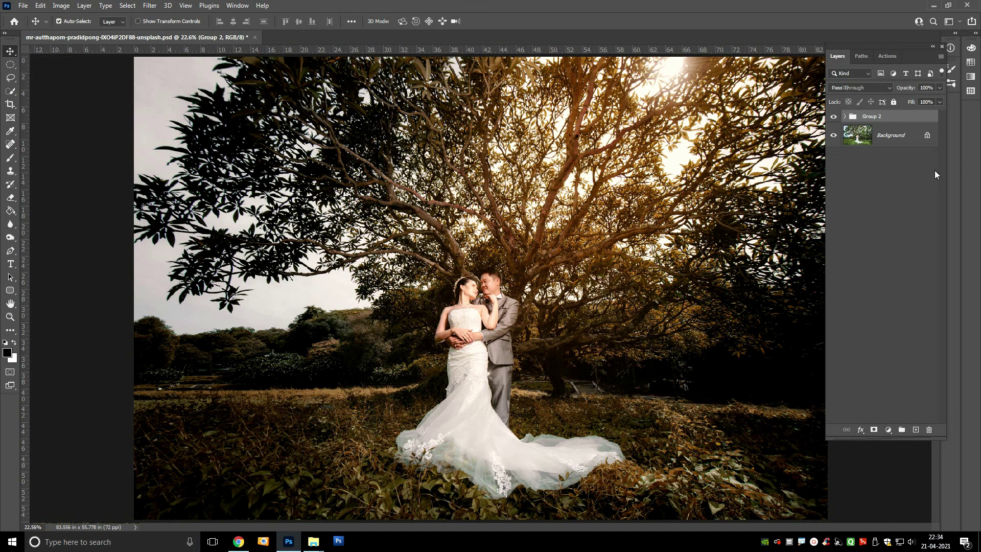
- Save the document and compare the grade in Group 2 with the original photo by toggling the group's visibility
{"action": "left_click", "coordinate": [835, 118]}
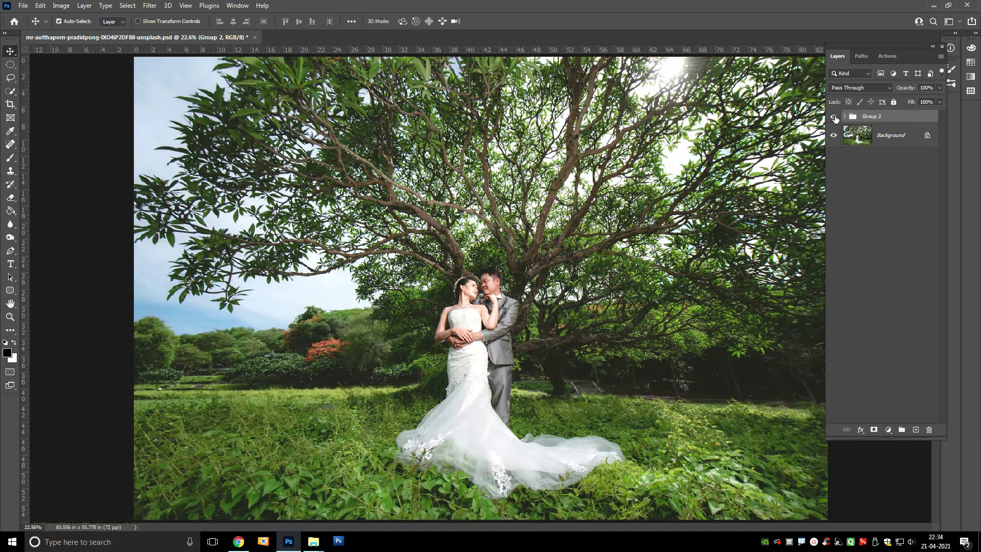
{"action": "left_click", "coordinate": [835, 118]}
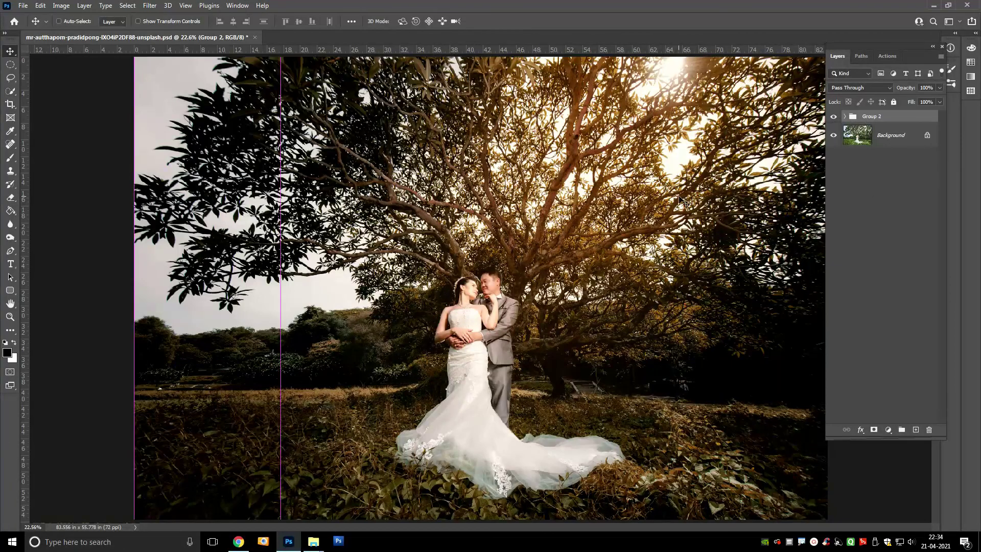
{"action": "key", "text": "ctrl+s"}
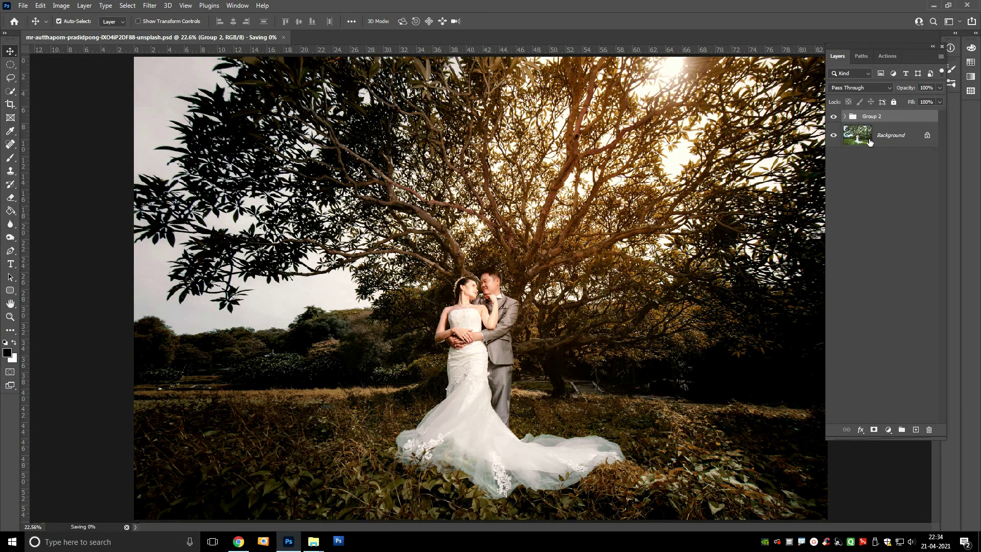
{"action": "left_click", "coordinate": [835, 119]}
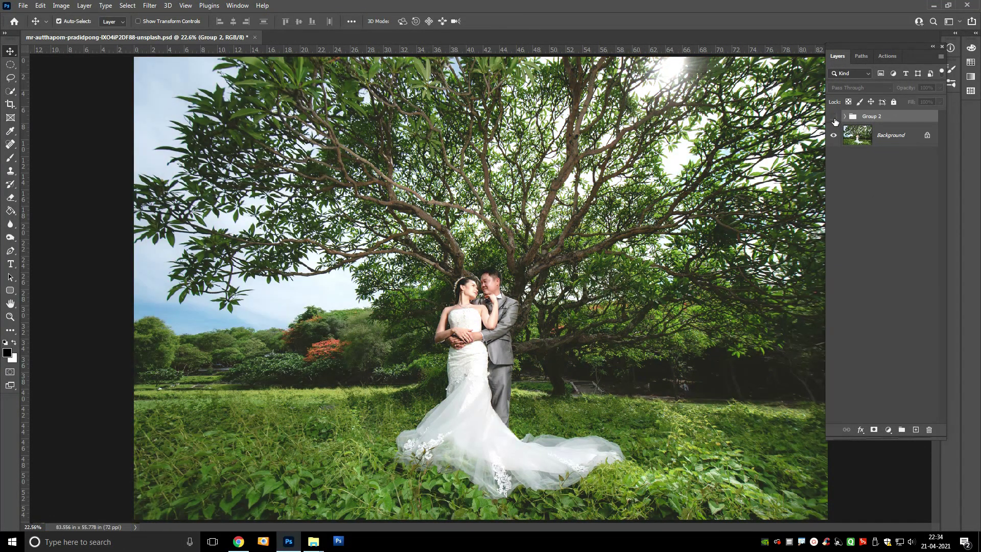
{"action": "left_click", "coordinate": [834, 119]}
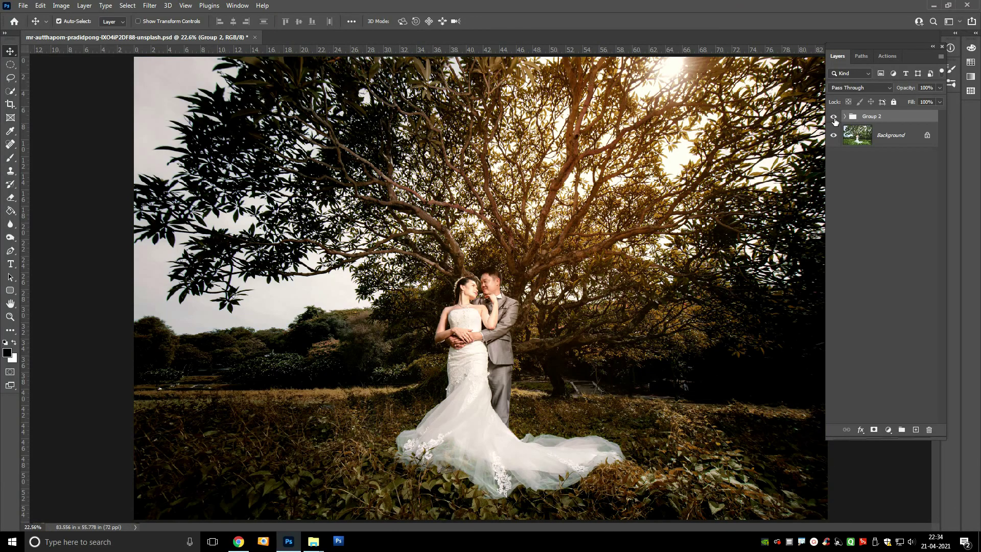